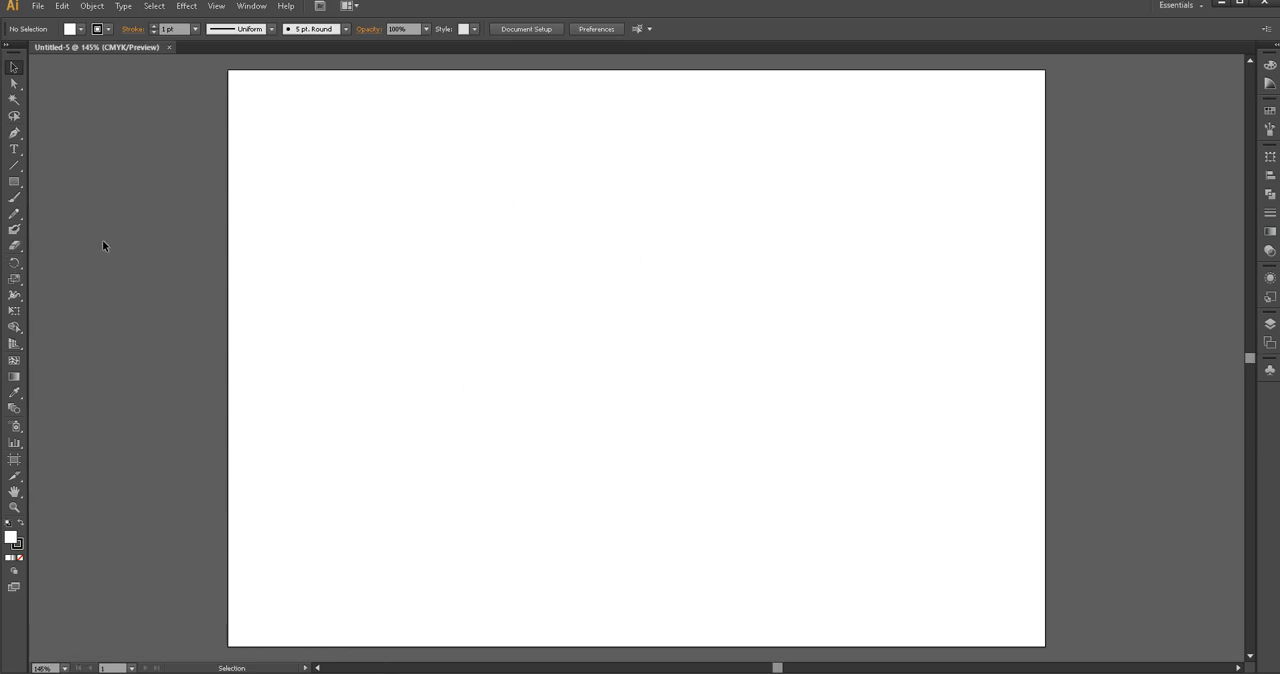
Add the text DENEME to the artboard at 72 pt and place it slightly above the centre
left_click(14, 149)
left_click(610, 380)
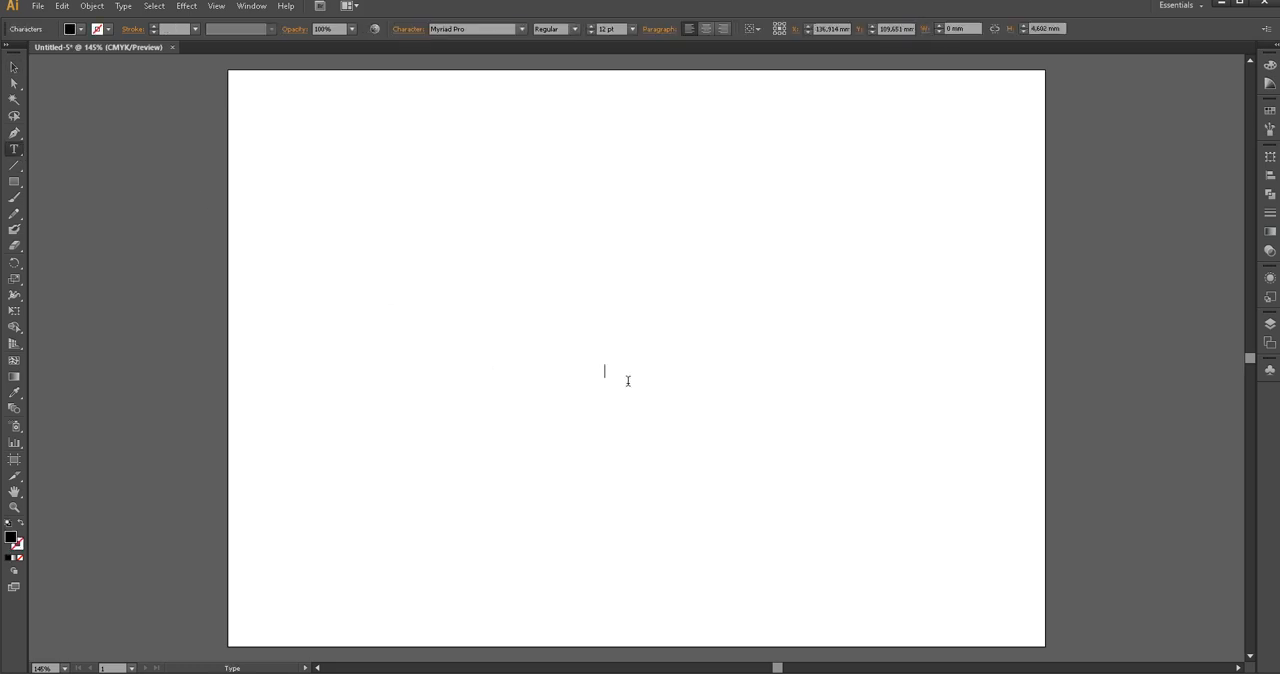
type("DENEME")
left_click_drag(657, 370, 550, 365)
left_click(632, 29)
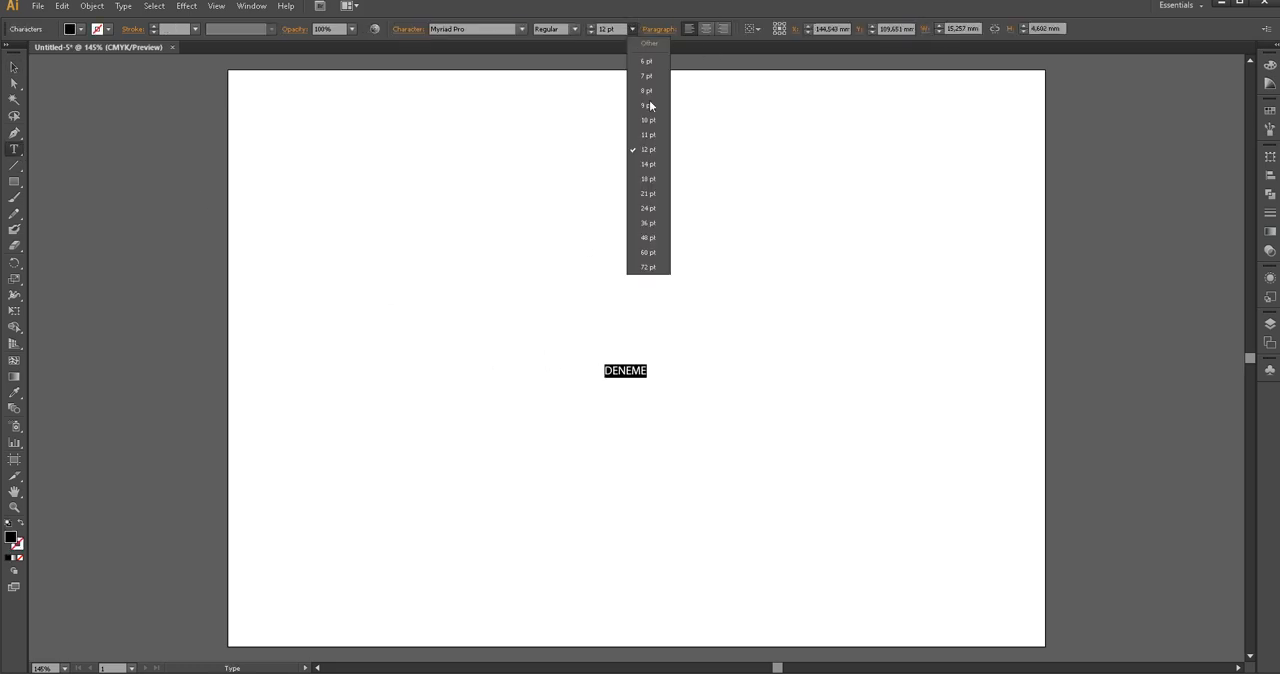
left_click(648, 266)
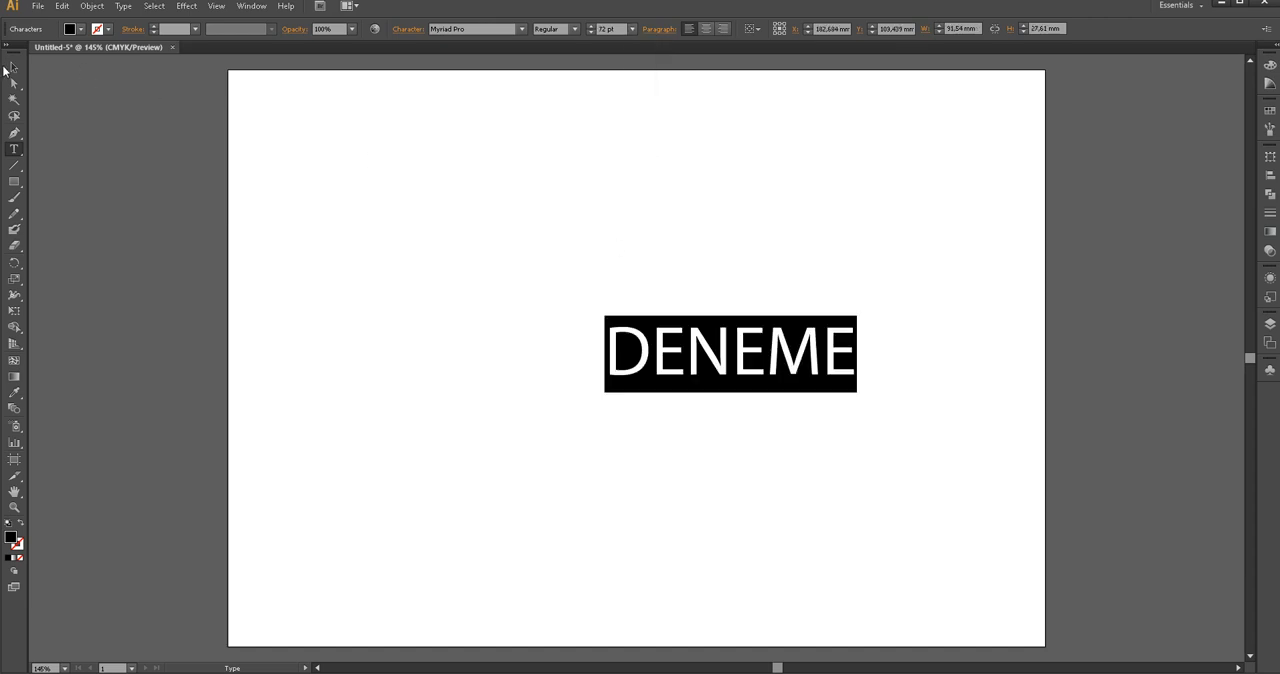
left_click(7, 67)
left_click_drag(724, 354, 622, 326)
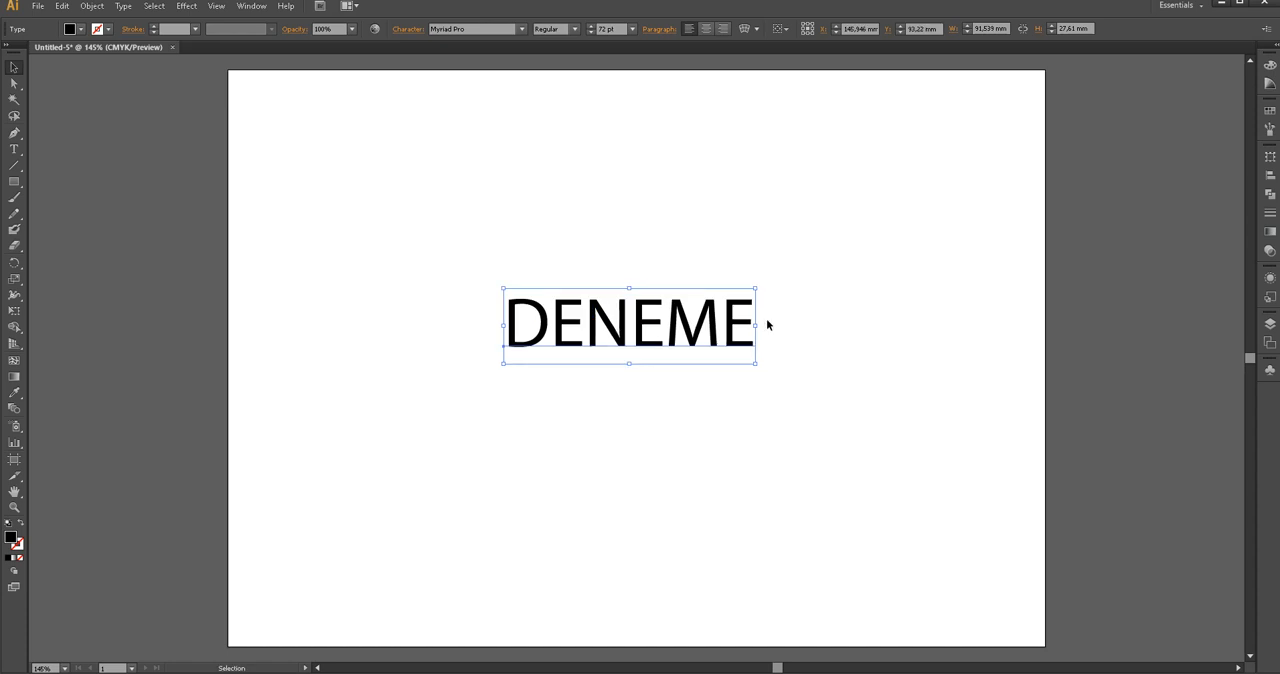
Draw a narrow black rectangle about 145 mm by 7.3 mm and position it directly beneath the DENEME text
left_click(14, 181)
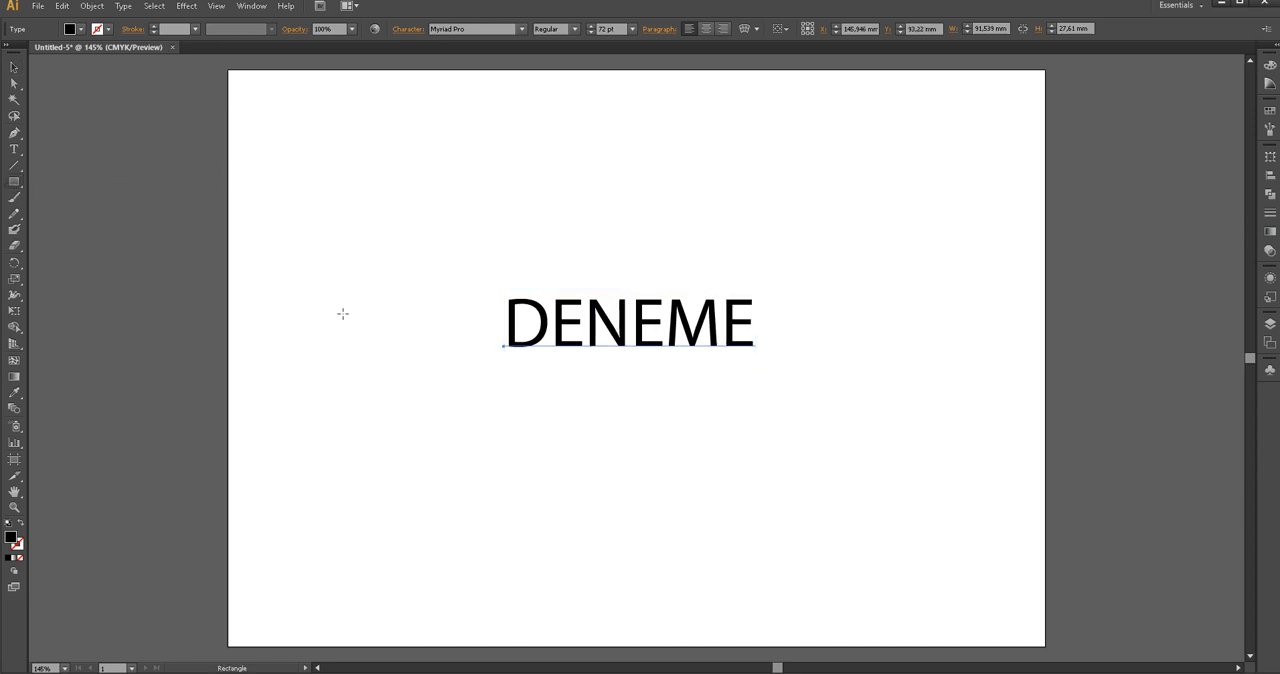
left_click(491, 364)
left_click(662, 363)
left_click_drag(440, 351, 840, 370)
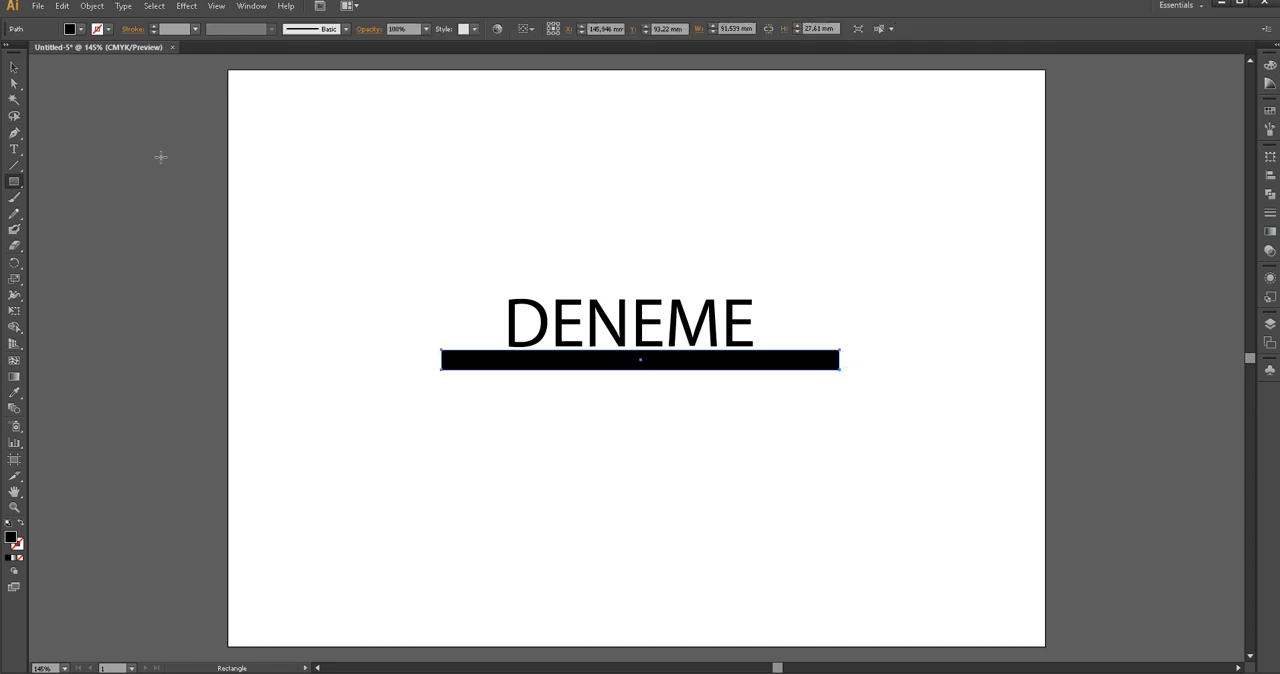
left_click(14, 66)
left_click_drag(713, 368, 712, 361)
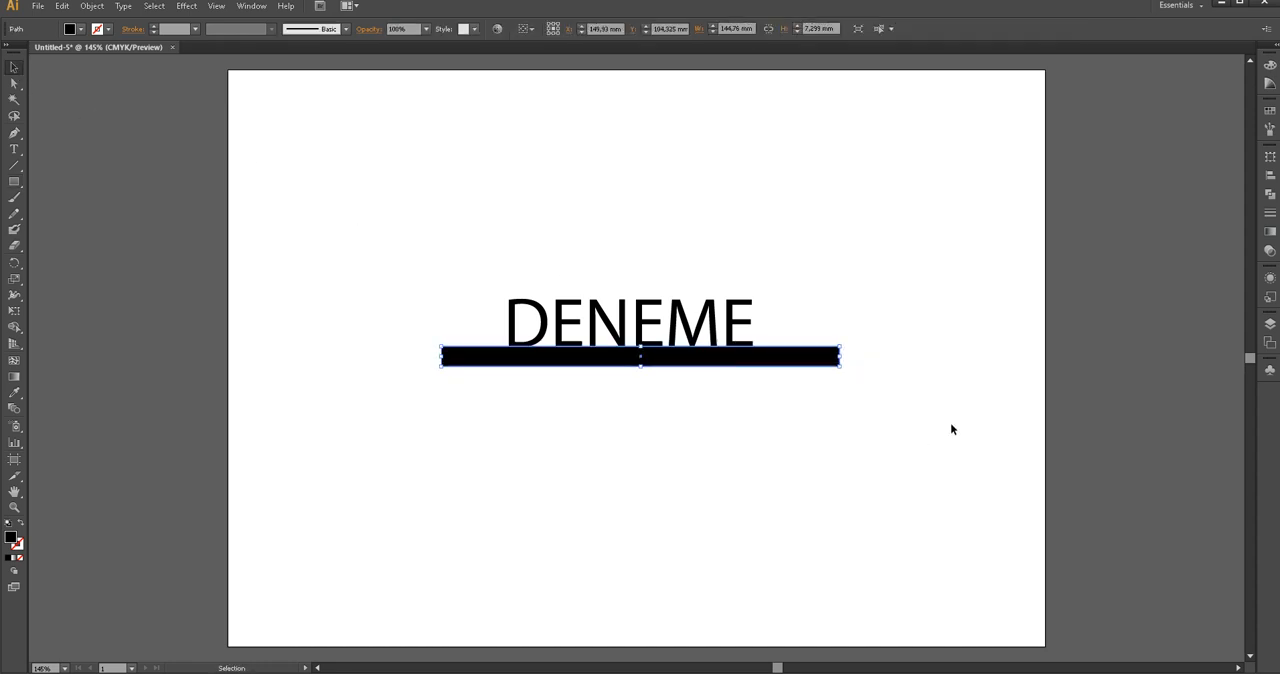
key("Left")
key("Left")
key("Left")
key("Left")
key("Left")
Reduce the opacity of the bar beneath the text to 60%
left_click(425, 29)
left_click(440, 116)
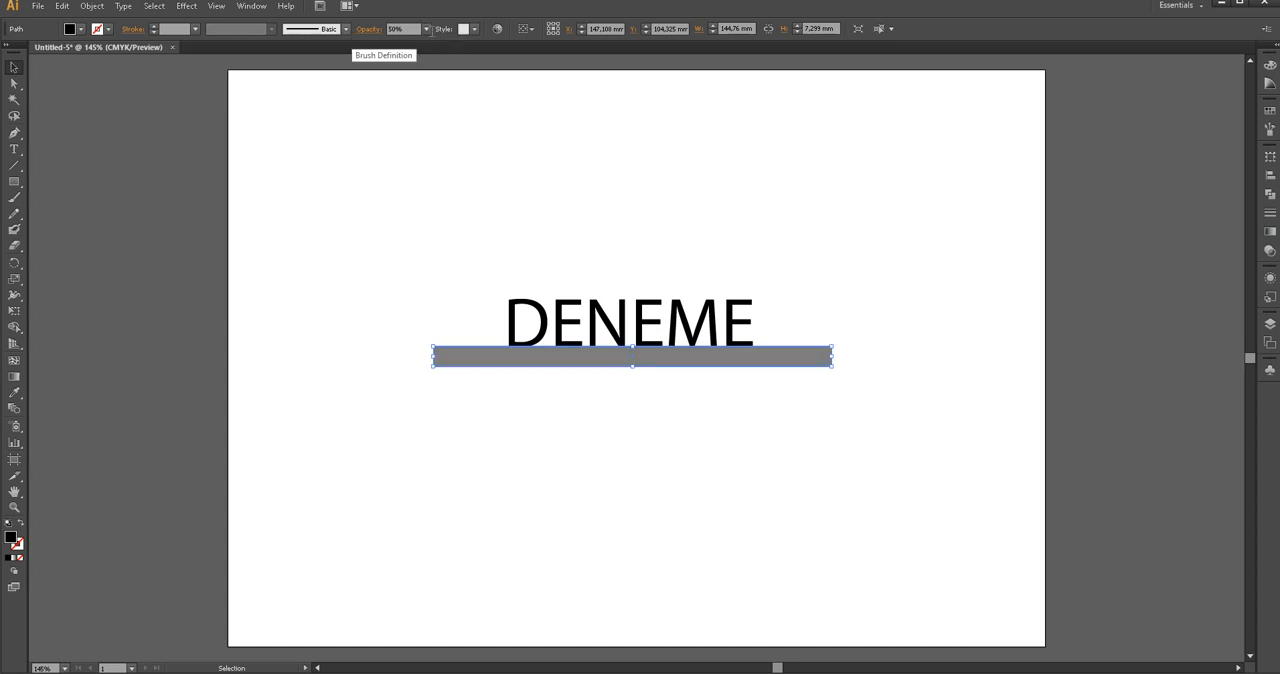
left_click(426, 29)
left_click(440, 130)
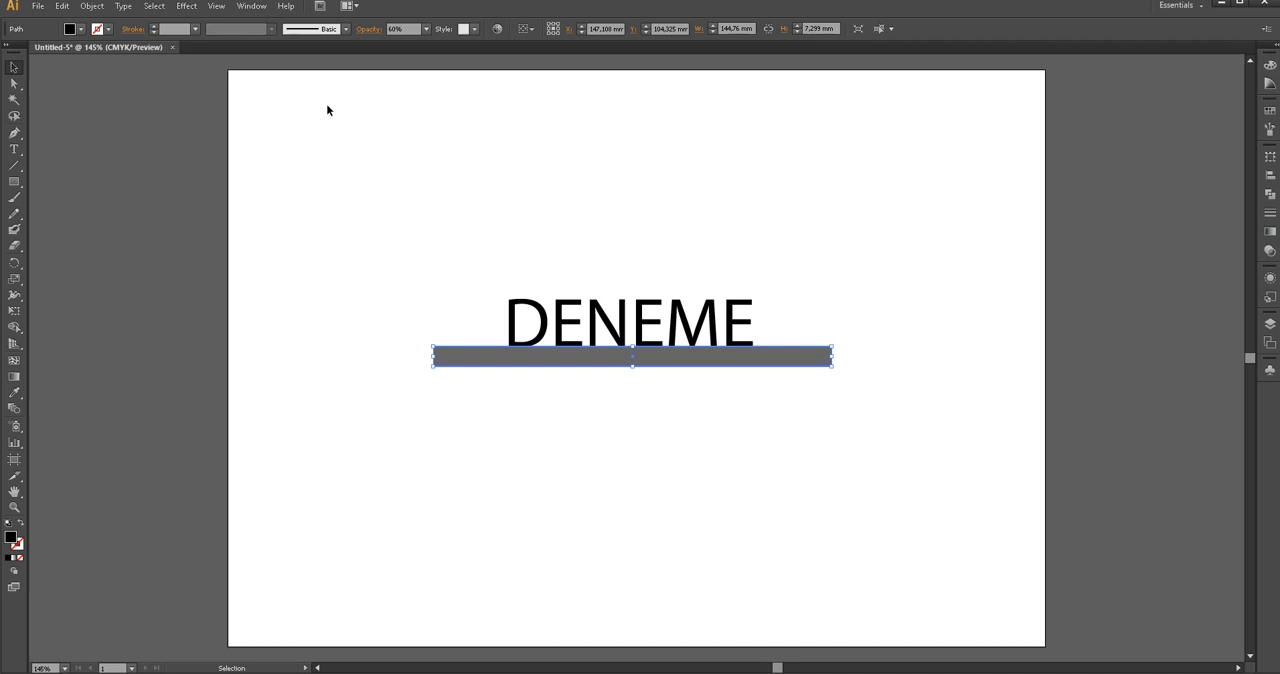
Move the DENEME text and its bar together to the upper edge of the artboard
left_click(64, 85)
left_click_drag(873, 405, 380, 232)
left_click_drag(640, 327, 657, 123)
left_click(754, 287)
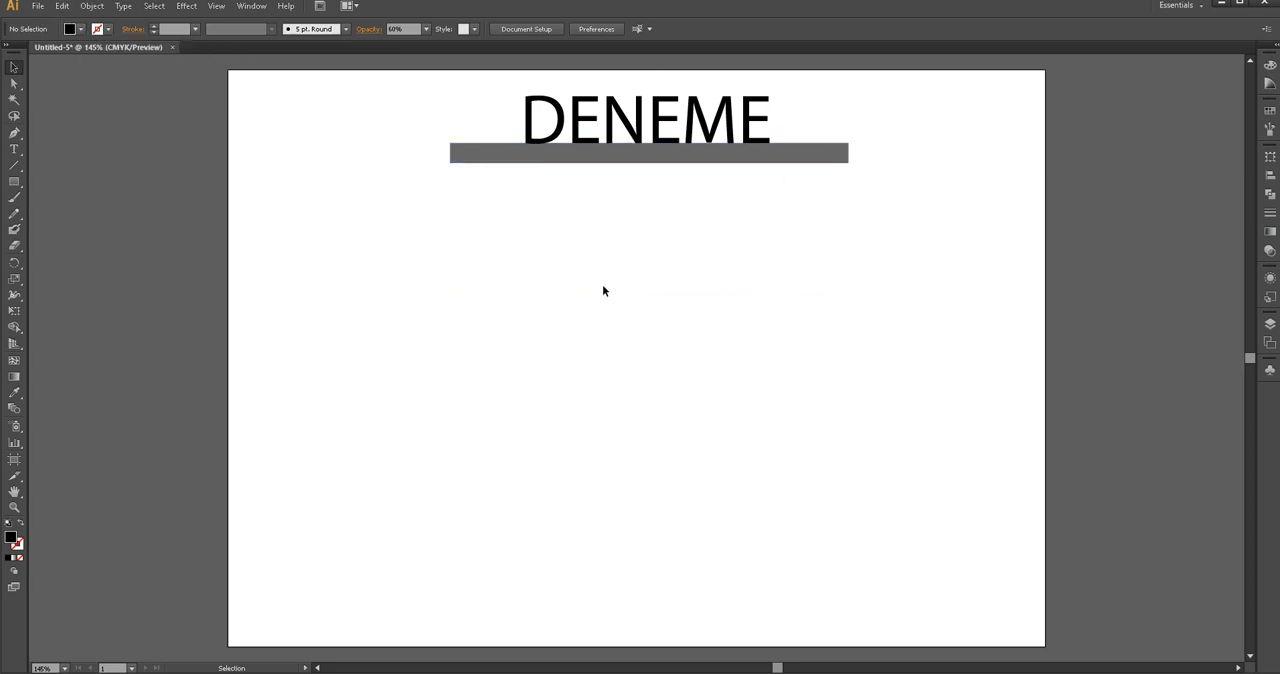
Save the document to the desktop as PROJEM 1 in Adobe Illustrator (.AI) format
left_click(37, 8)
left_click(37, 8)
left_click(37, 9)
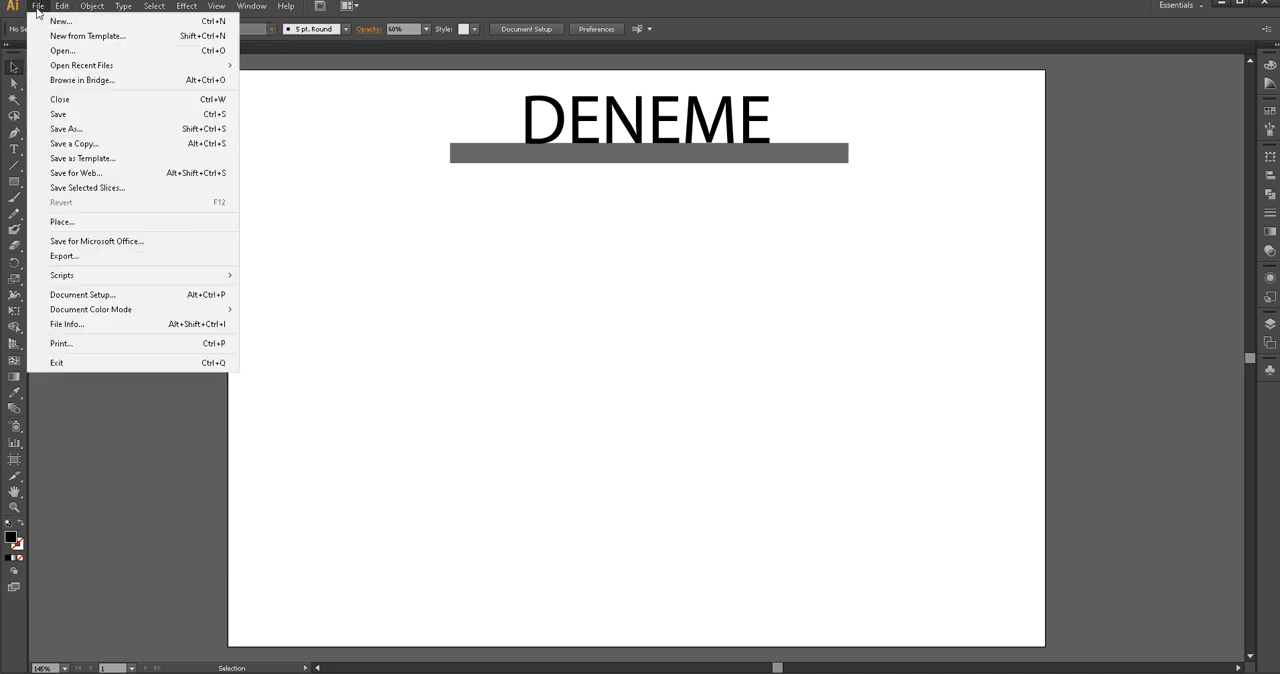
left_click(68, 129)
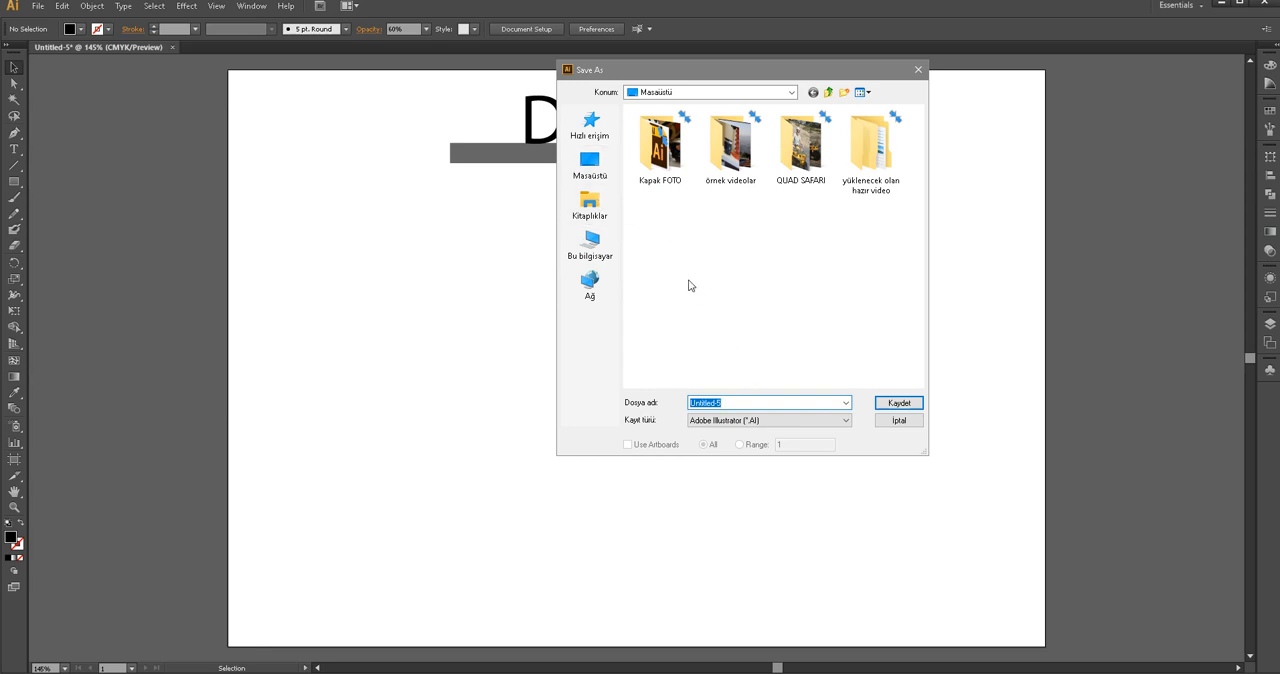
left_click(610, 170)
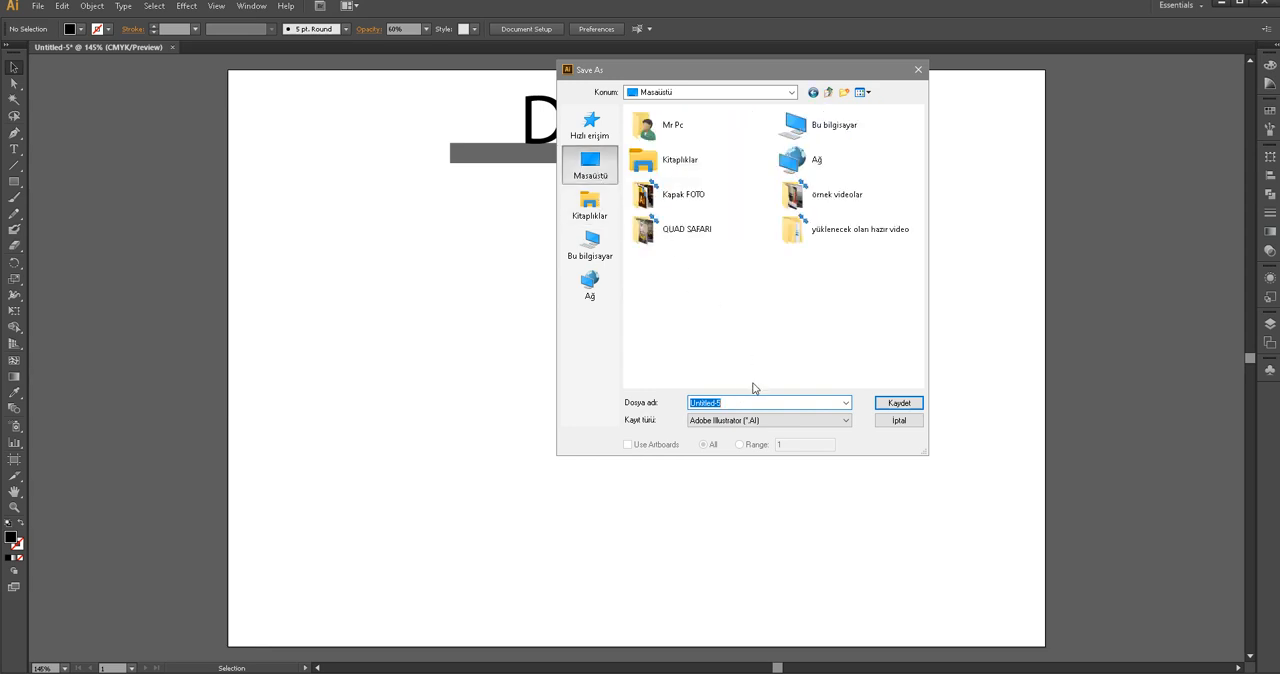
type("PRE")
left_click(777, 426)
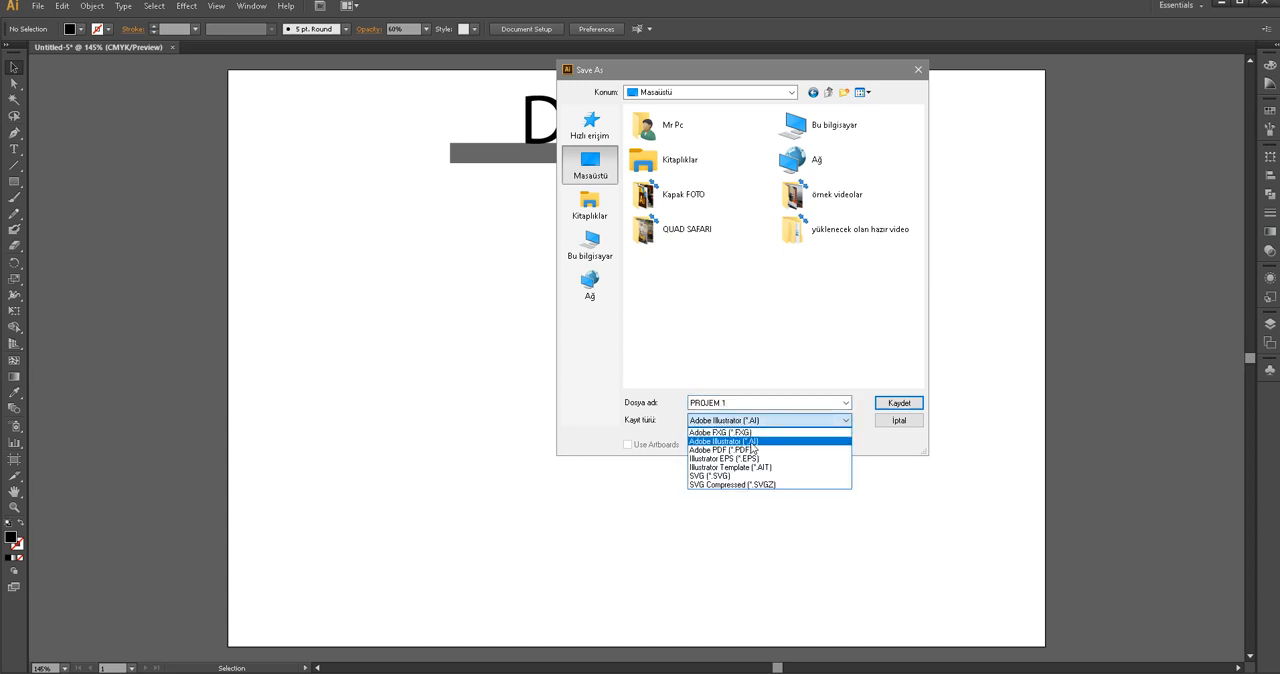
left_click(754, 444)
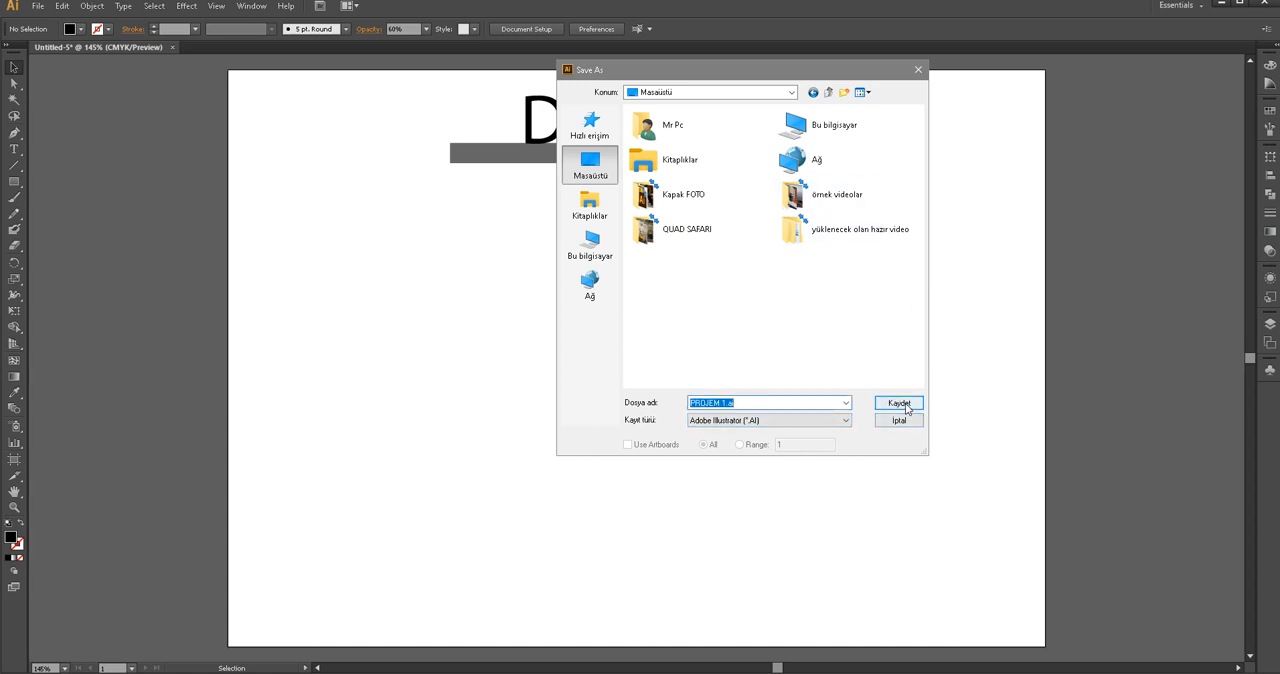
left_click(899, 405)
left_click(694, 523)
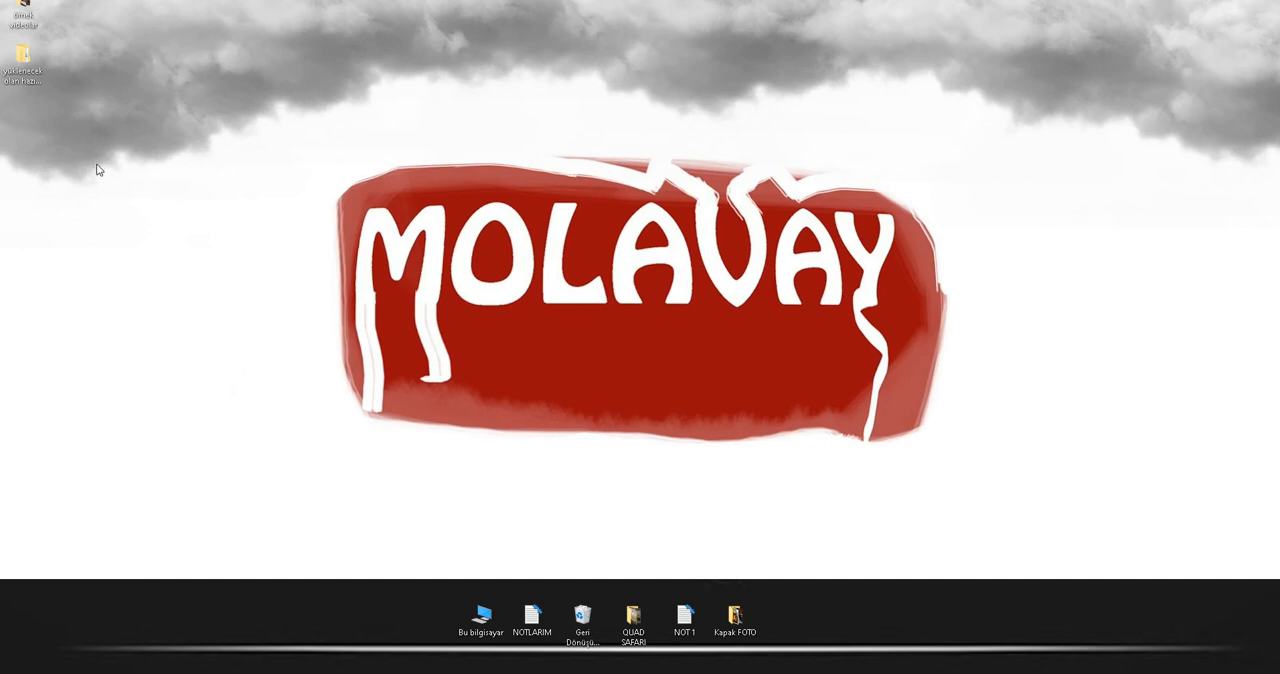
Close Illustrator and reopen the saved PROJEM 1 file from the desktop
right_click(418, 325)
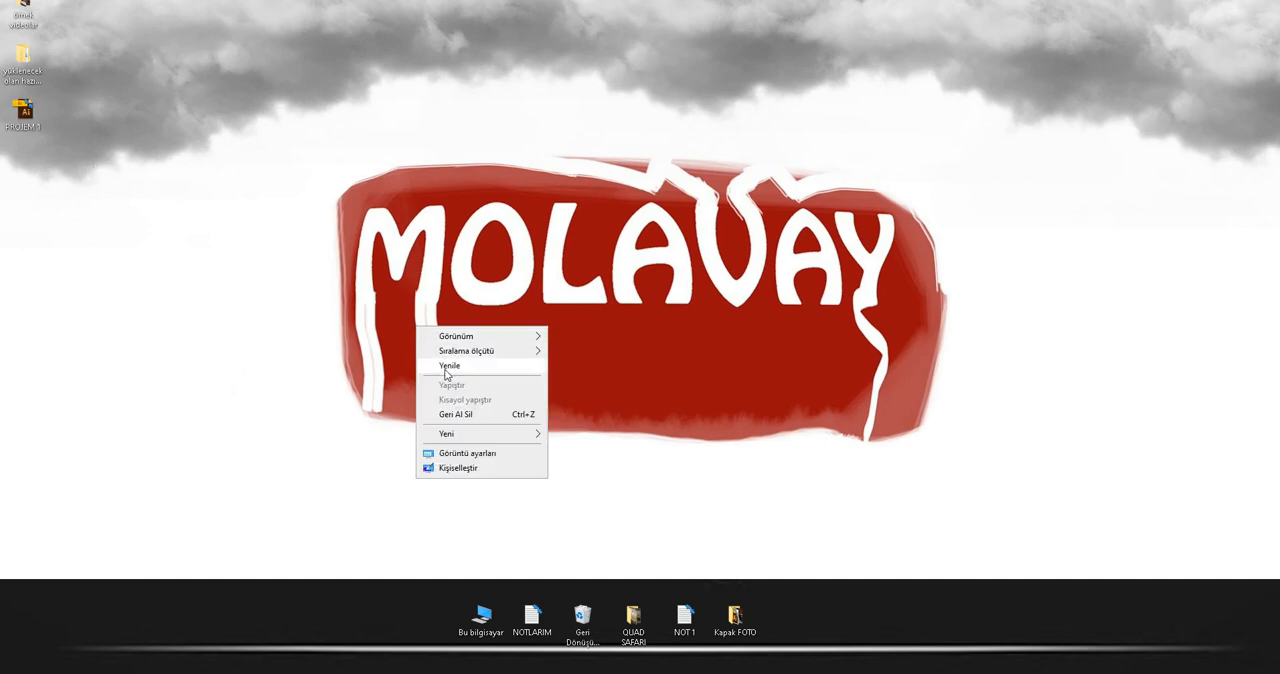
left_click(444, 367)
left_click(922, 668)
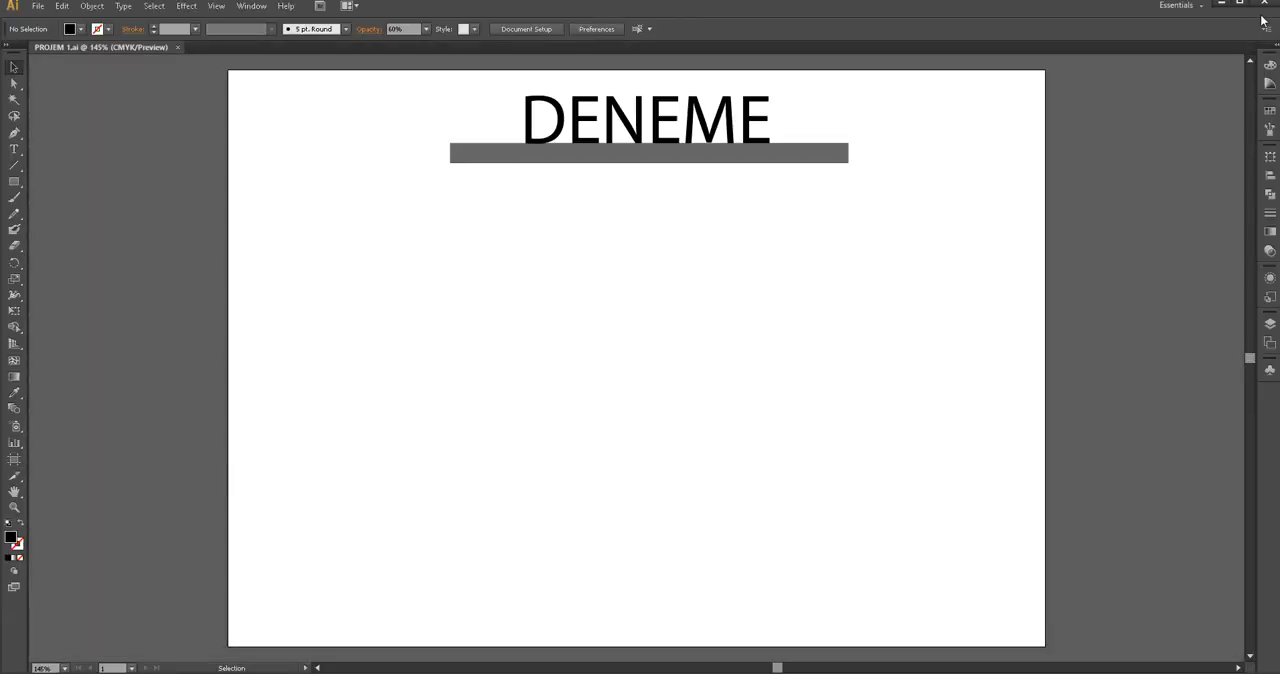
left_click(1264, 5)
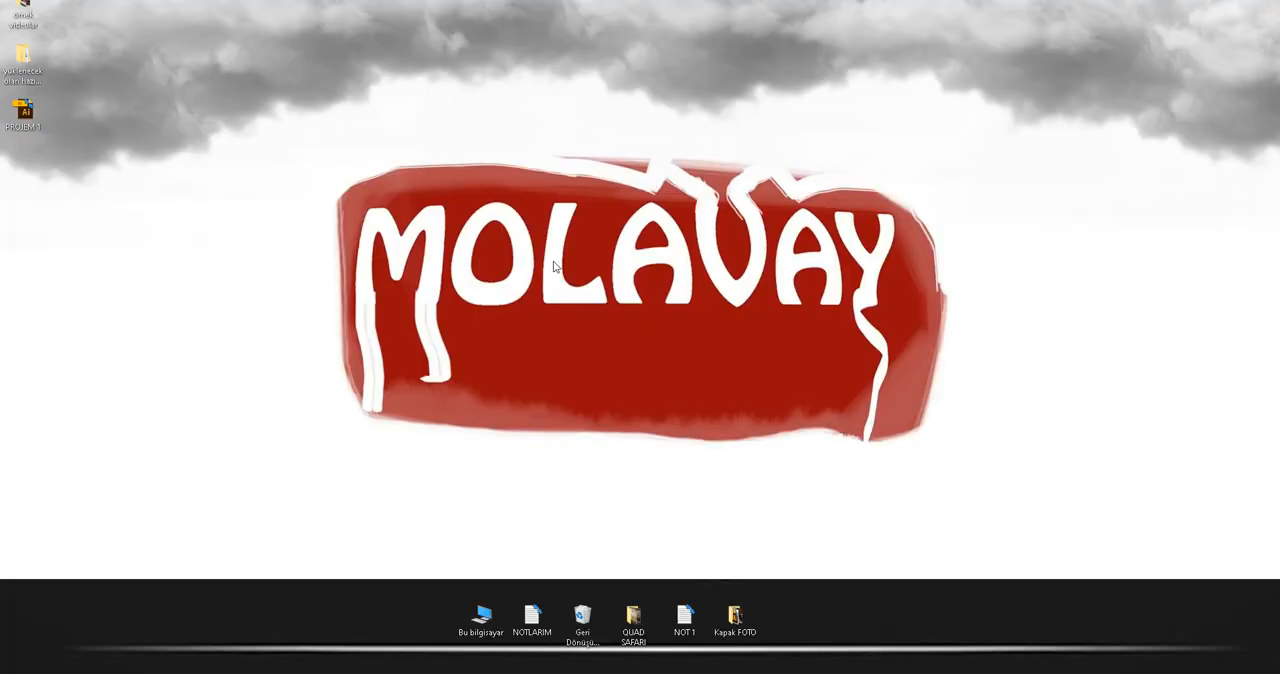
double_click(24, 112)
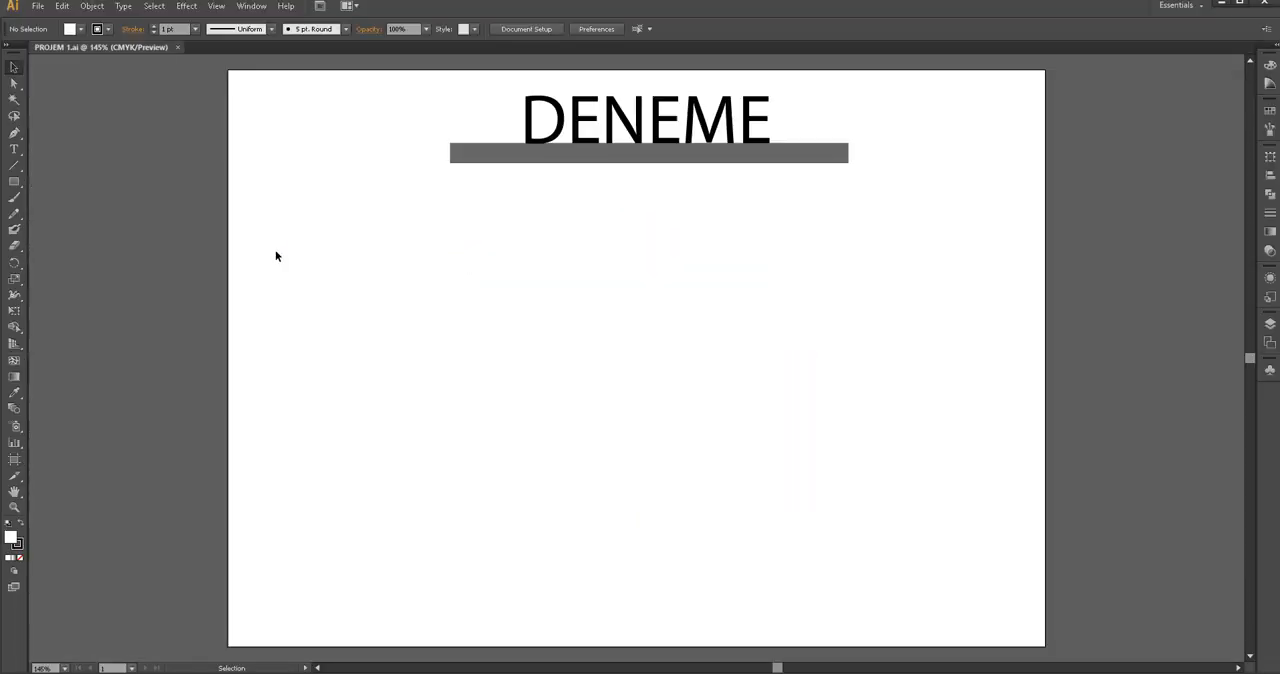
Try moving the grey bar down away from the DENEME text and undo the move
left_click_drag(549, 172, 551, 214)
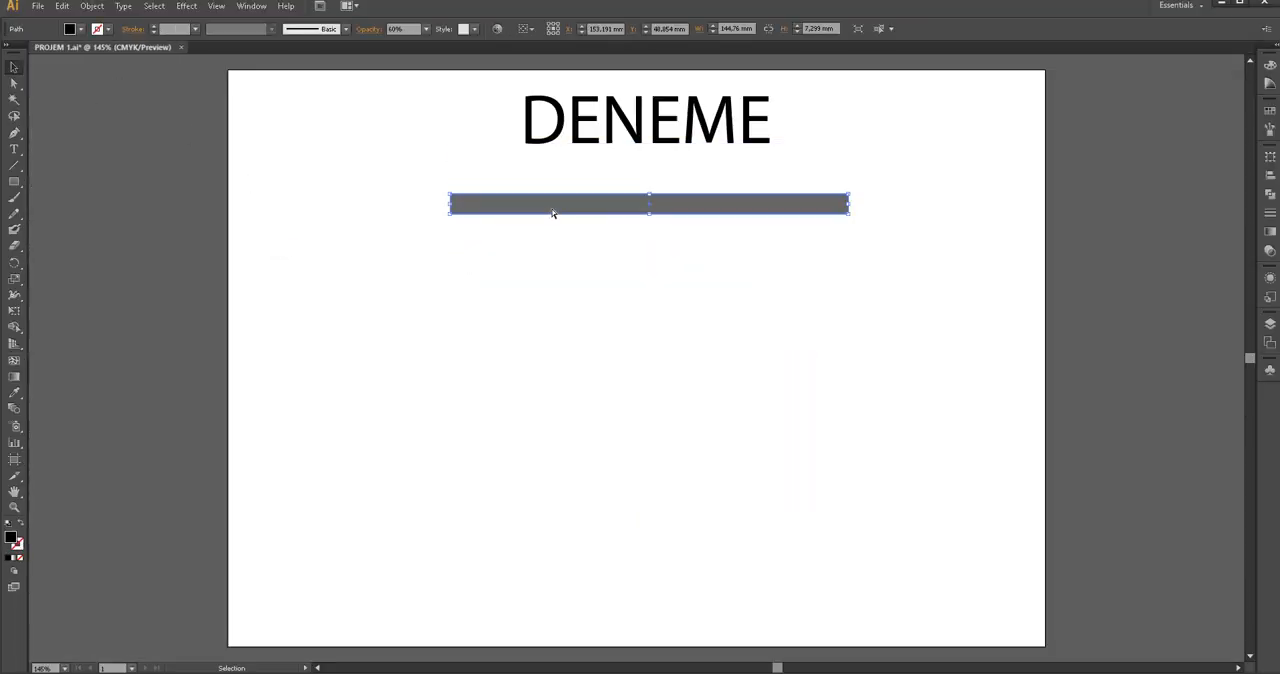
key("ctrl+z")
left_click(102, 152)
Draw a large black rectangle about 220 mm by 132 mm and position it below the grey bar
left_click(14, 181)
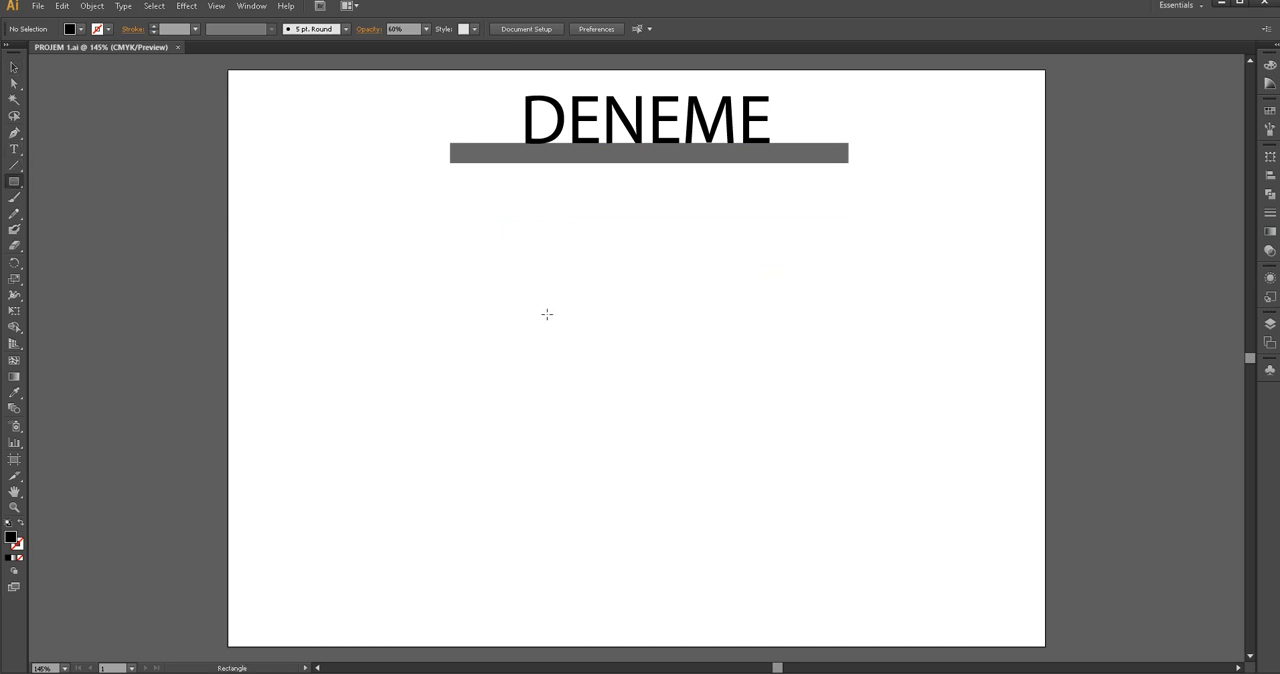
left_click_drag(387, 189, 993, 551)
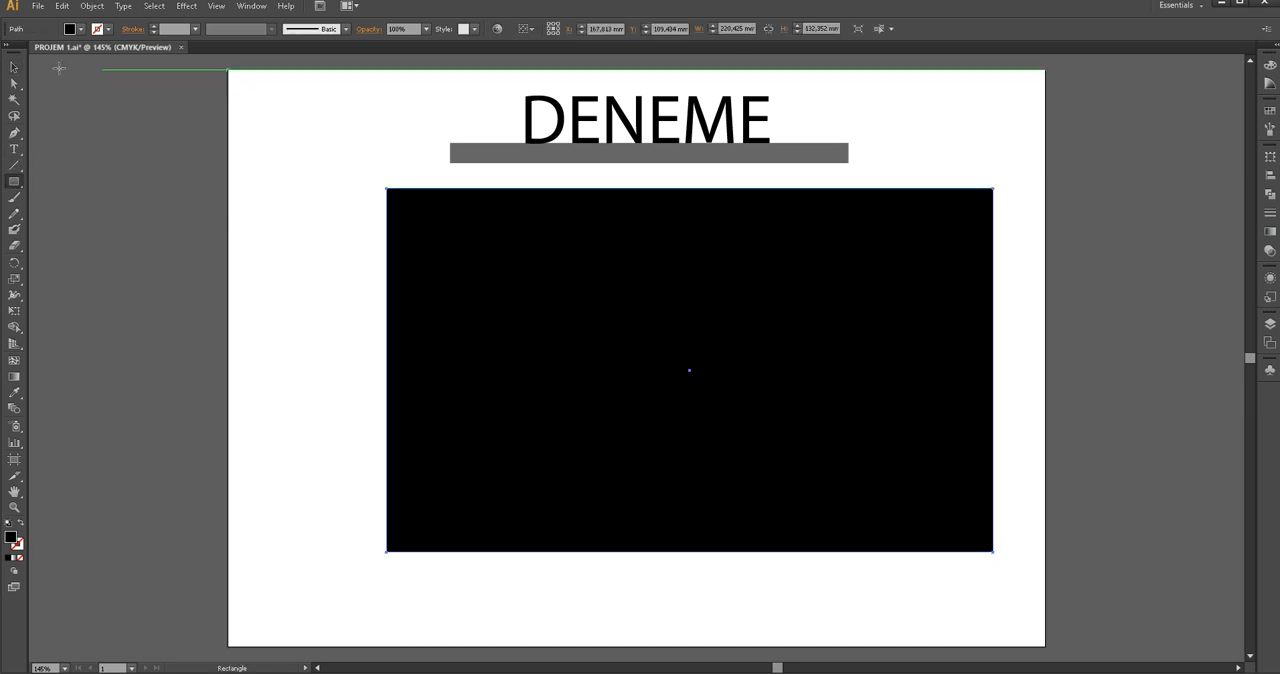
key("v")
left_click_drag(731, 306, 700, 310)
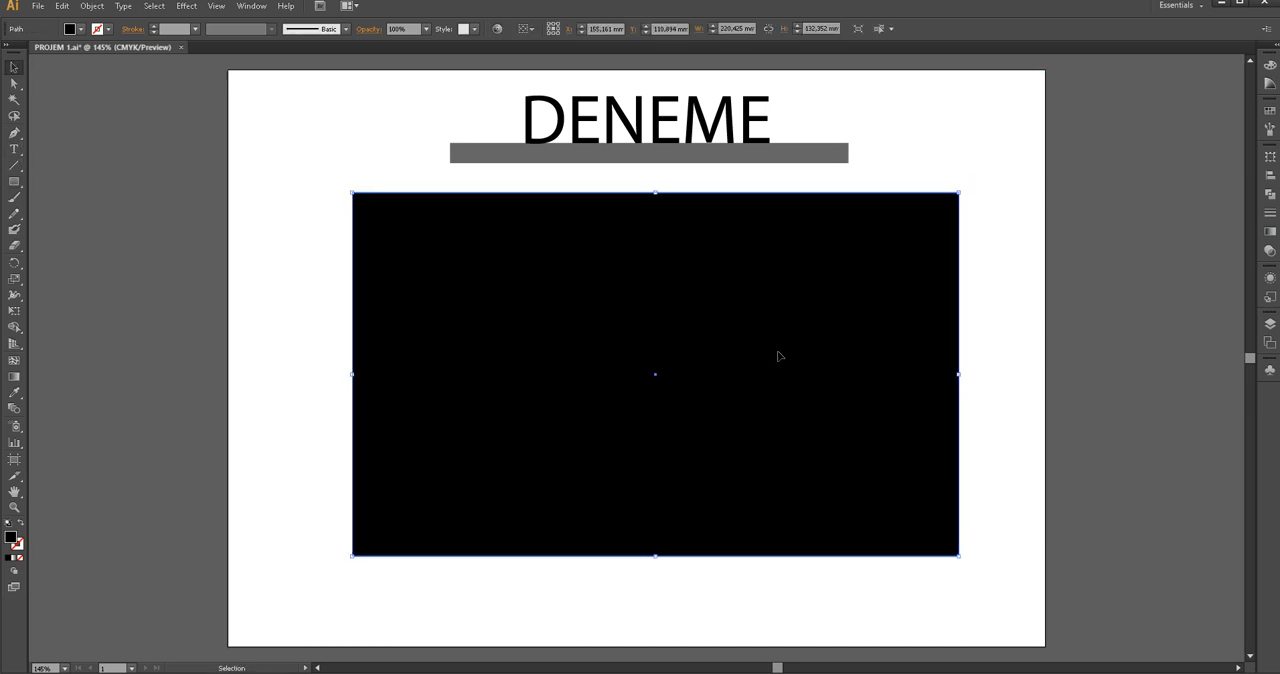
key("Right")
key("Right")
key("Right")
key("Right")
key("Right")
key("Right")
key("Right")
left_click(362, 113)
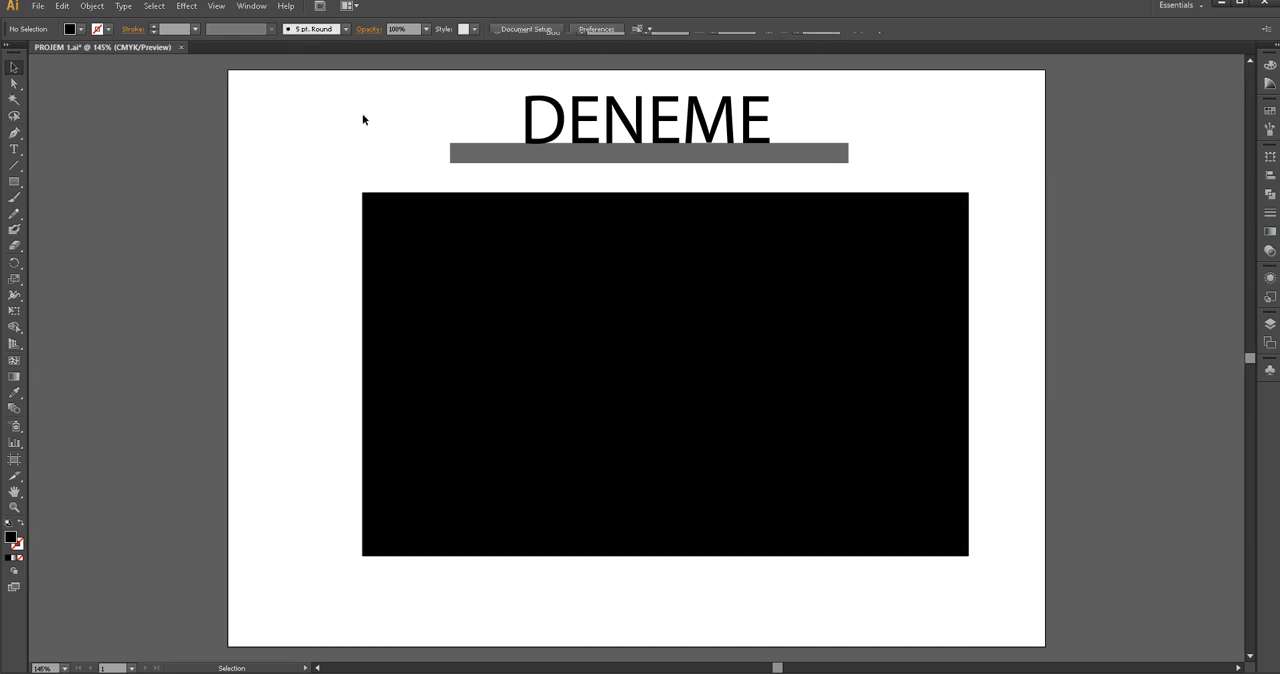
left_click(546, 250)
key("Up")
key("Up")
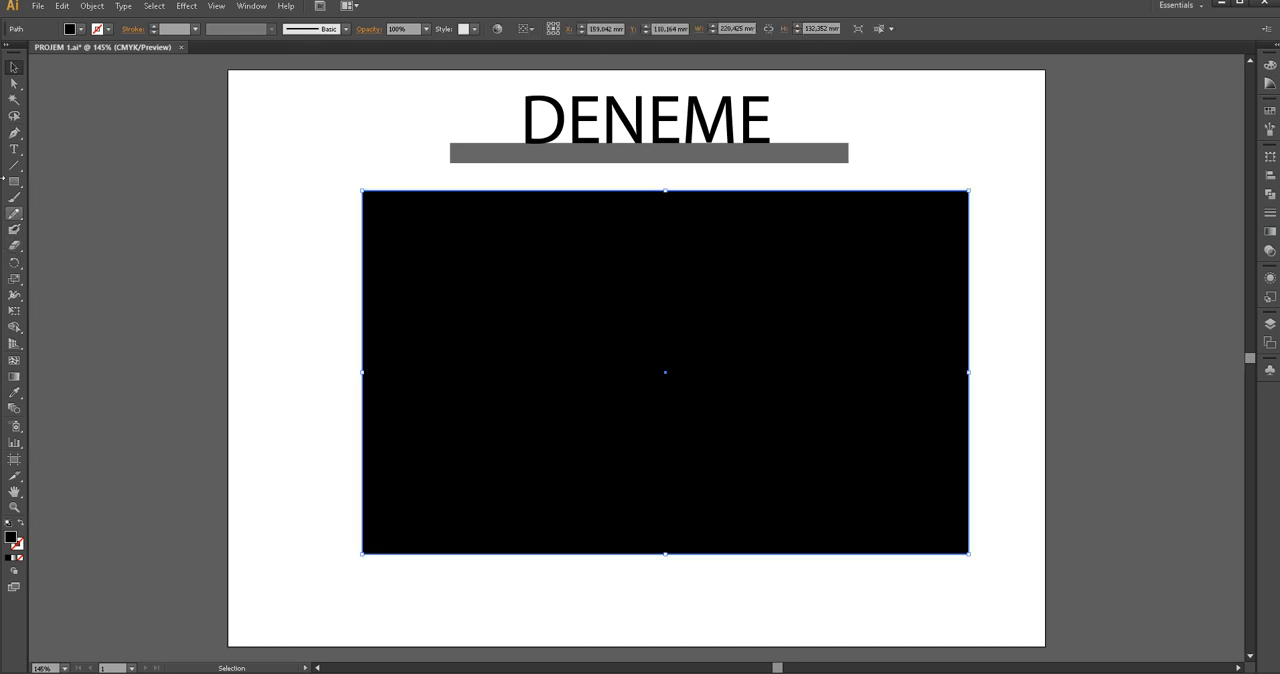
Change the large rectangle's fill to the dark brown 280E0E
left_click_drag(14, 181, 88, 214)
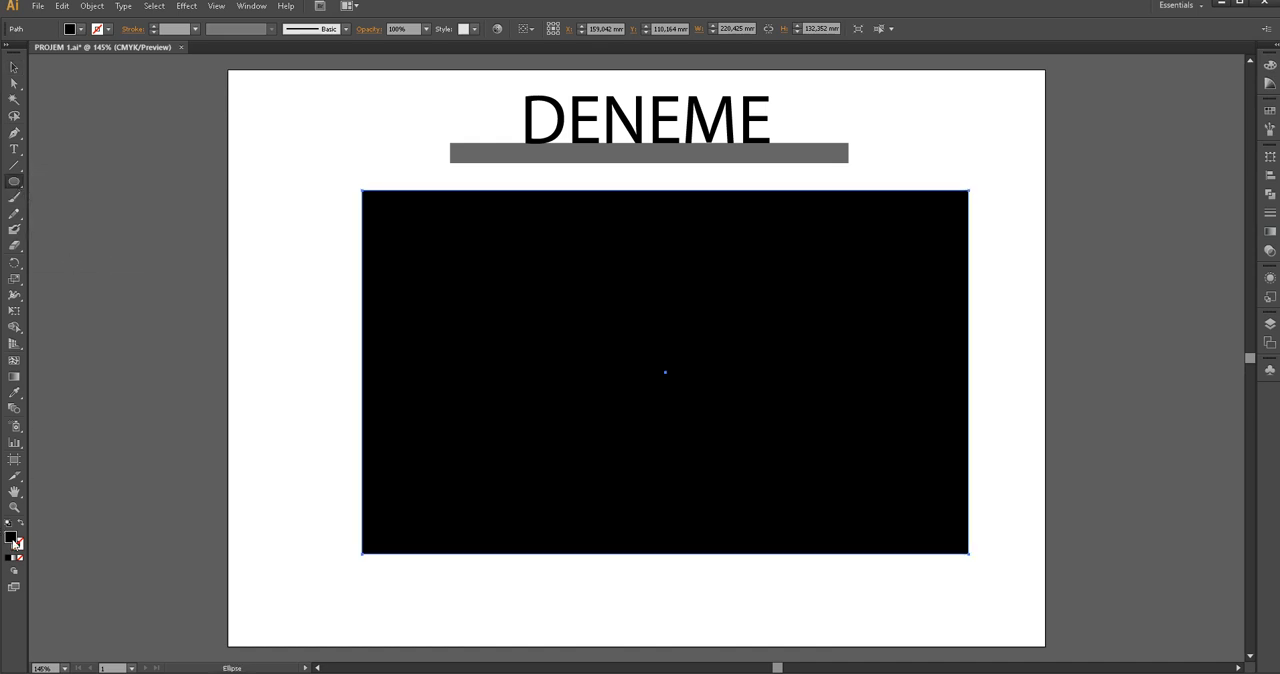
left_click(82, 29)
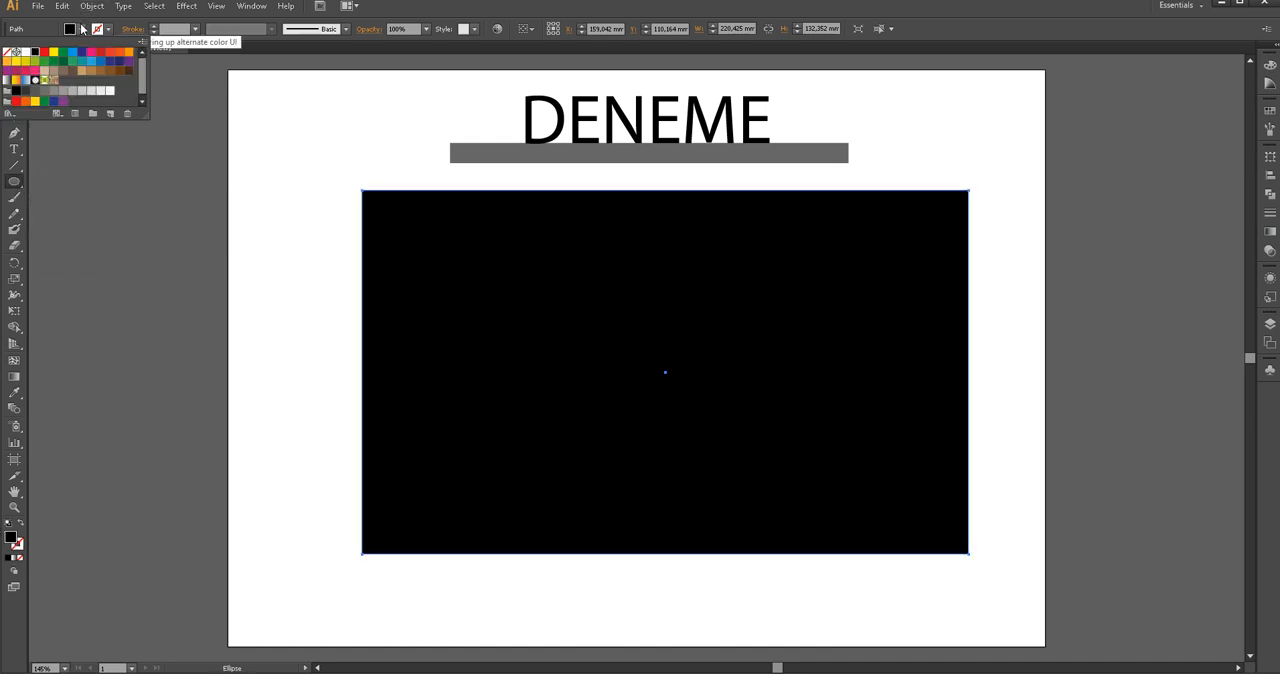
left_click(25, 51)
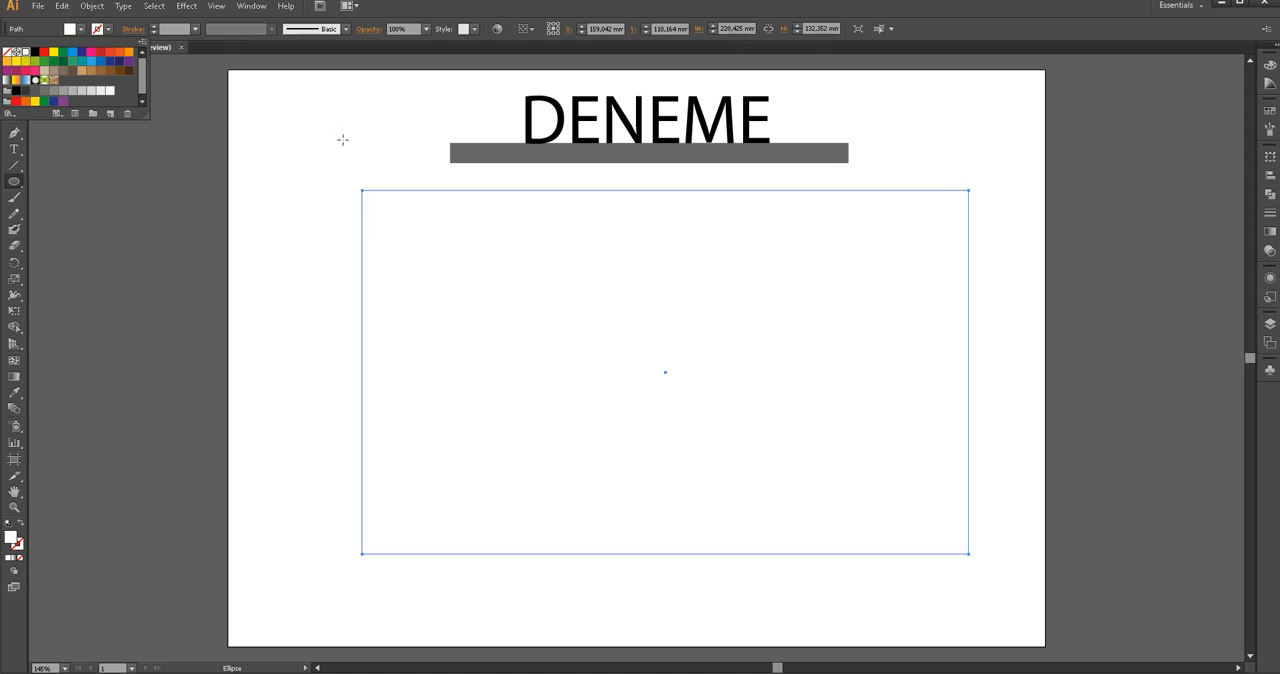
left_click(380, 133)
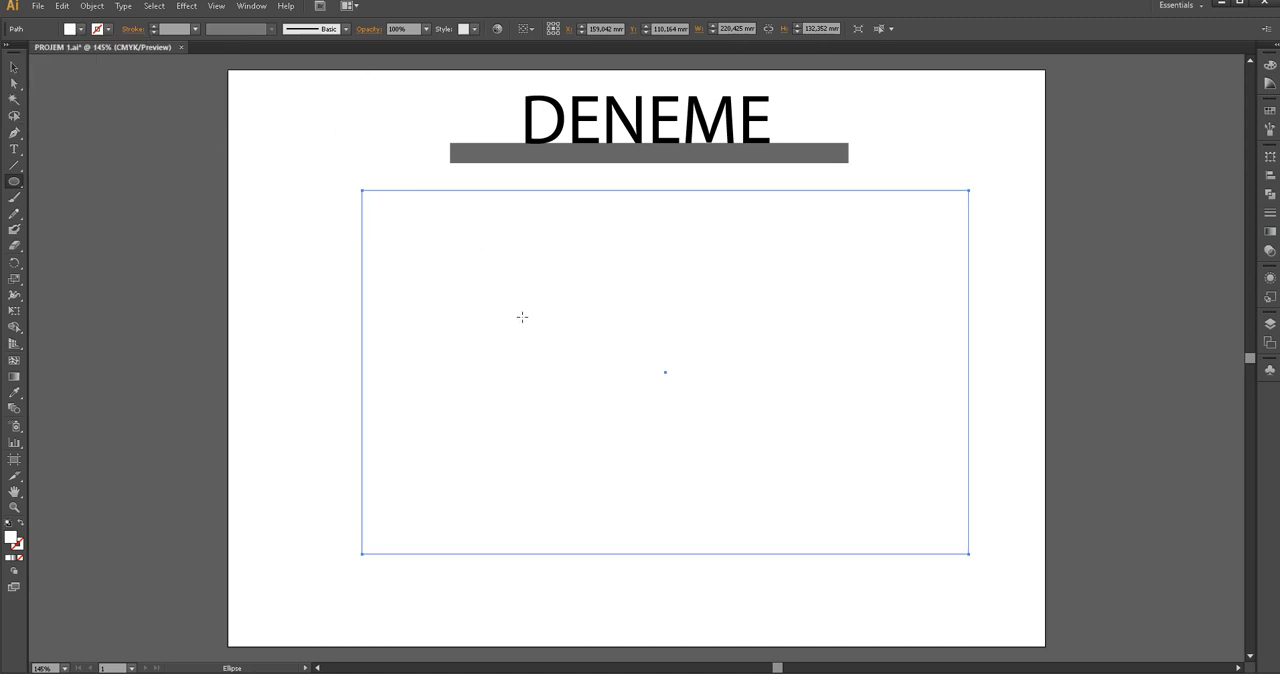
double_click(15, 541)
left_click_drag(928, 354, 944, 360)
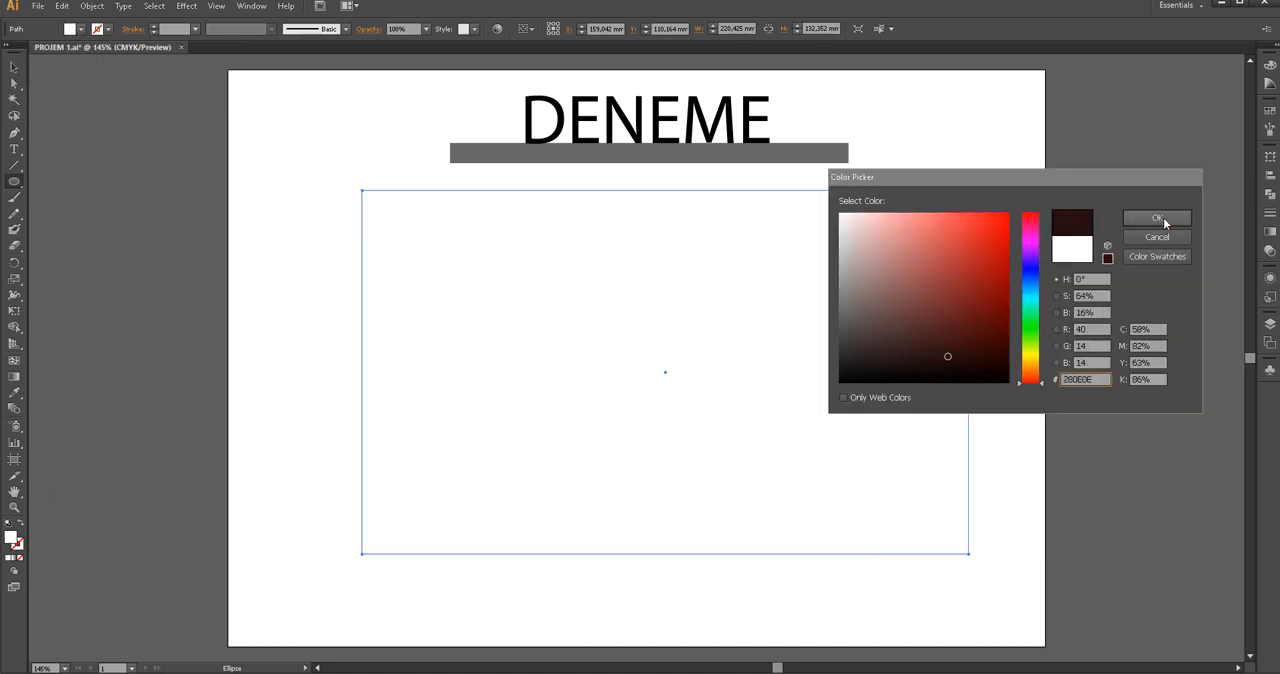
left_click(1157, 218)
Draw an ellipse about 60 mm by 52 mm in the middle of the dark rectangle and fill it green
left_click_drag(602, 291, 768, 434)
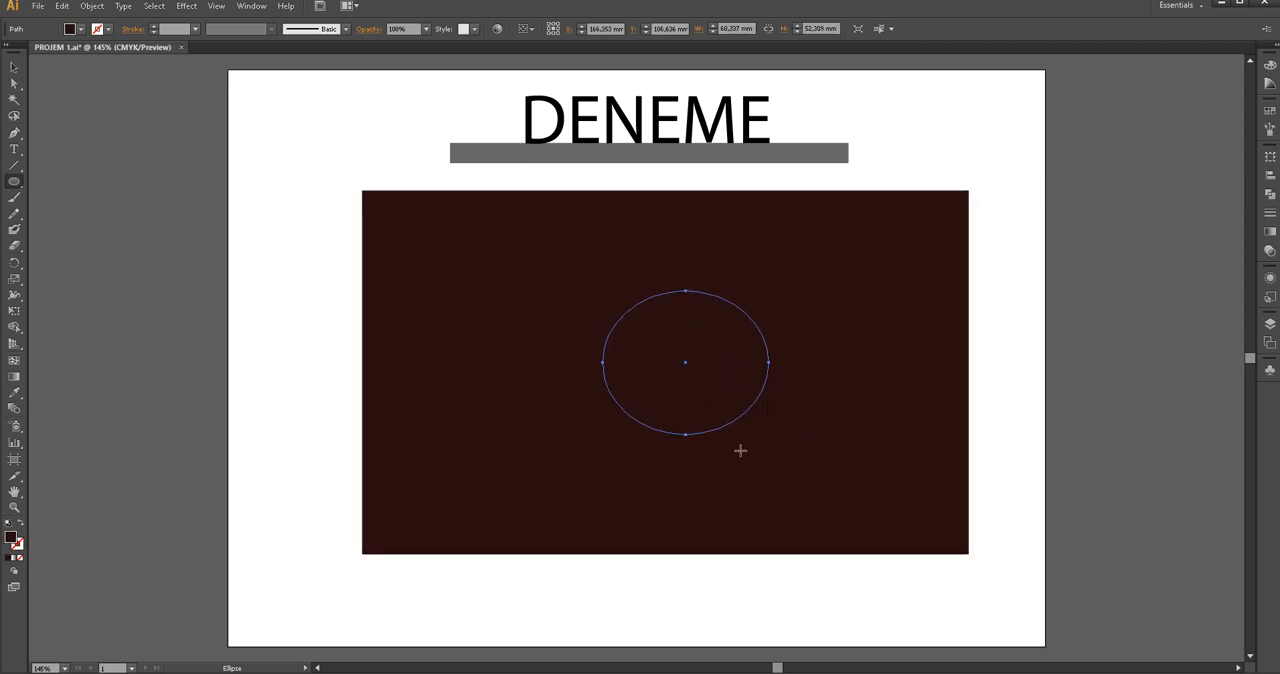
left_click(80, 29)
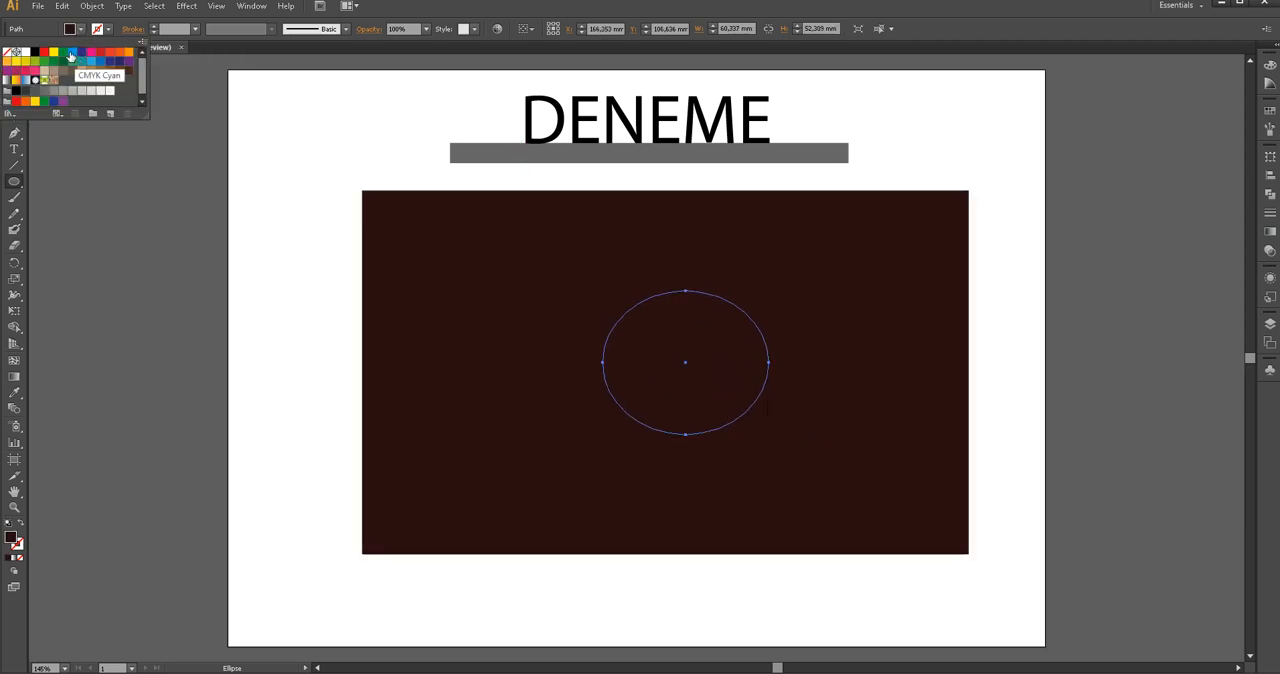
left_click(66, 52)
key("Escape")
left_click(14, 67)
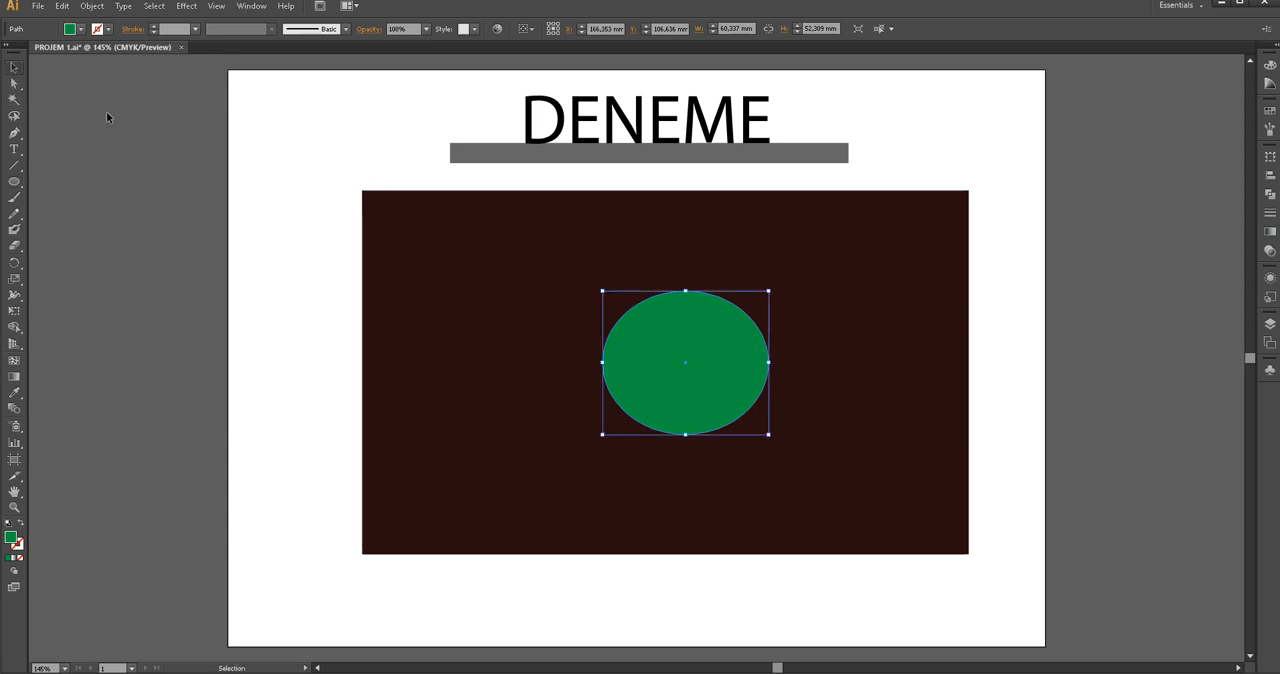
Move the green ellipse to the middle of the dark rectangle's upper edge and place a copy at the middle of its lower edge
left_click_drag(643, 402, 667, 313)
left_click(722, 341)
mouse_move(676, 272)
left_mouse_down()
mouse_move(670, 498)
mouse_move(692, 272)
left_mouse_up()
left_click(847, 380)
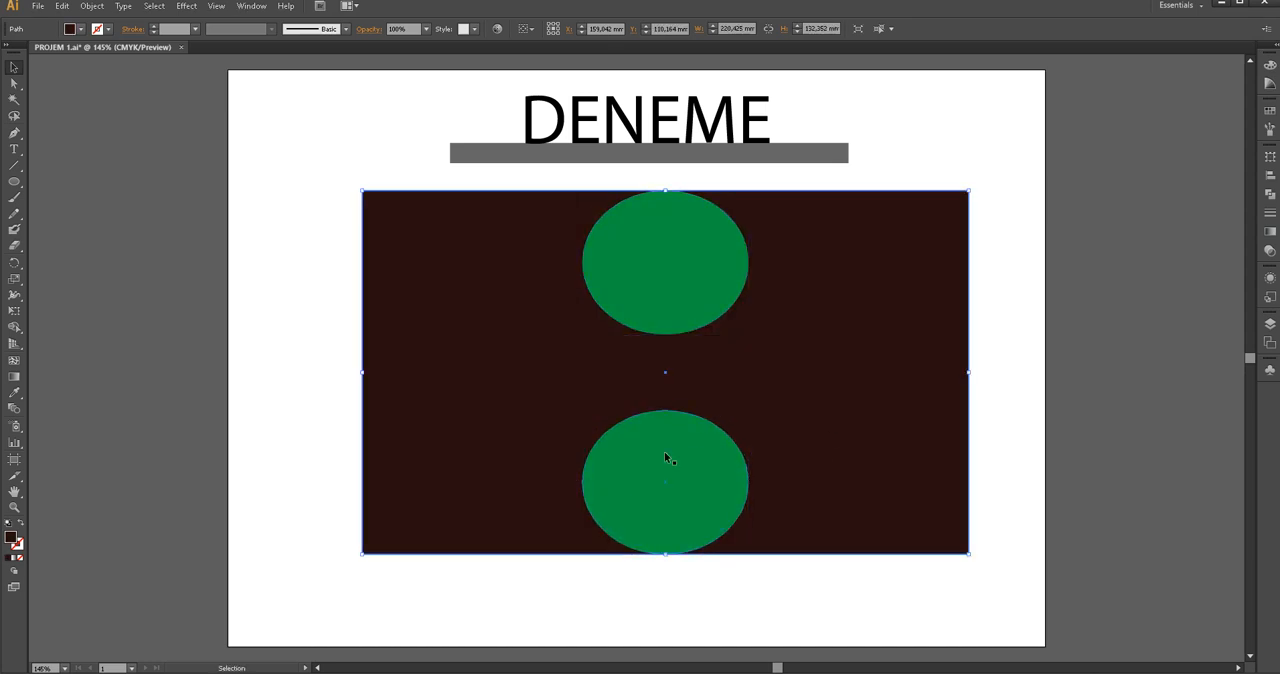
Deselect the artwork and export the design to the desktop (Masaüstü) as the JPEG PROJEM 1.jpg with CMYK colour, medium quality and 72 ppi
left_click(337, 294)
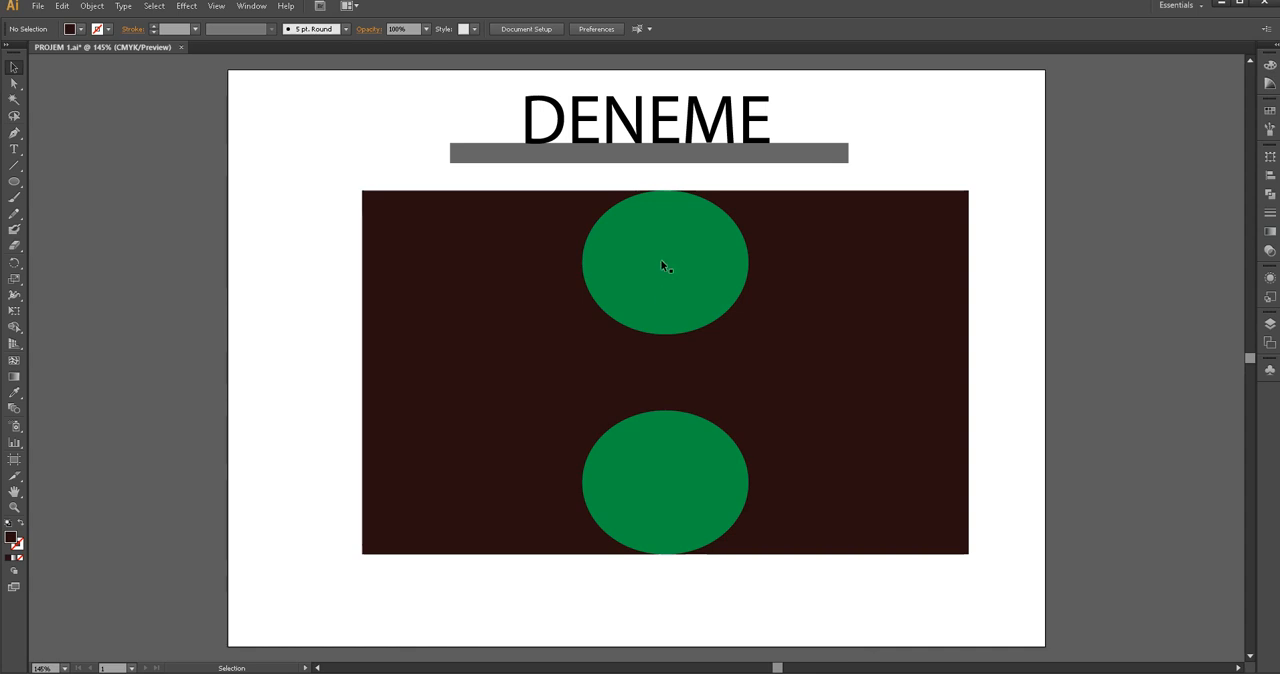
left_click(37, 6)
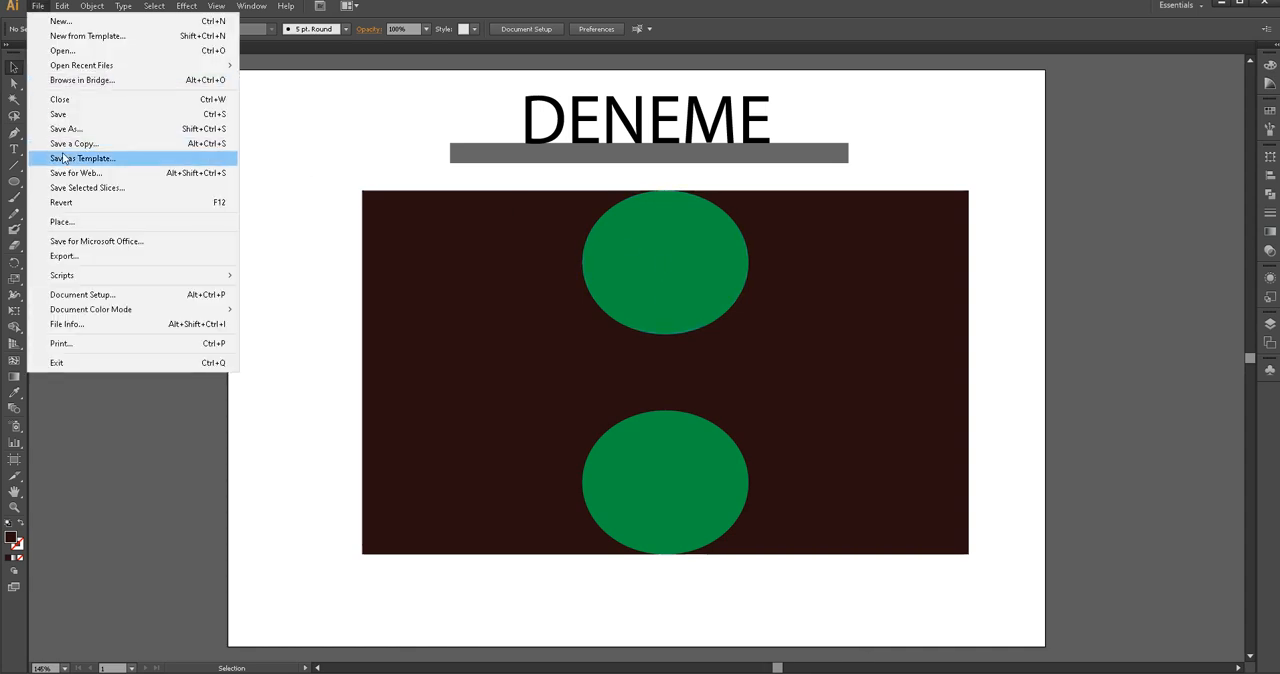
left_click(96, 258)
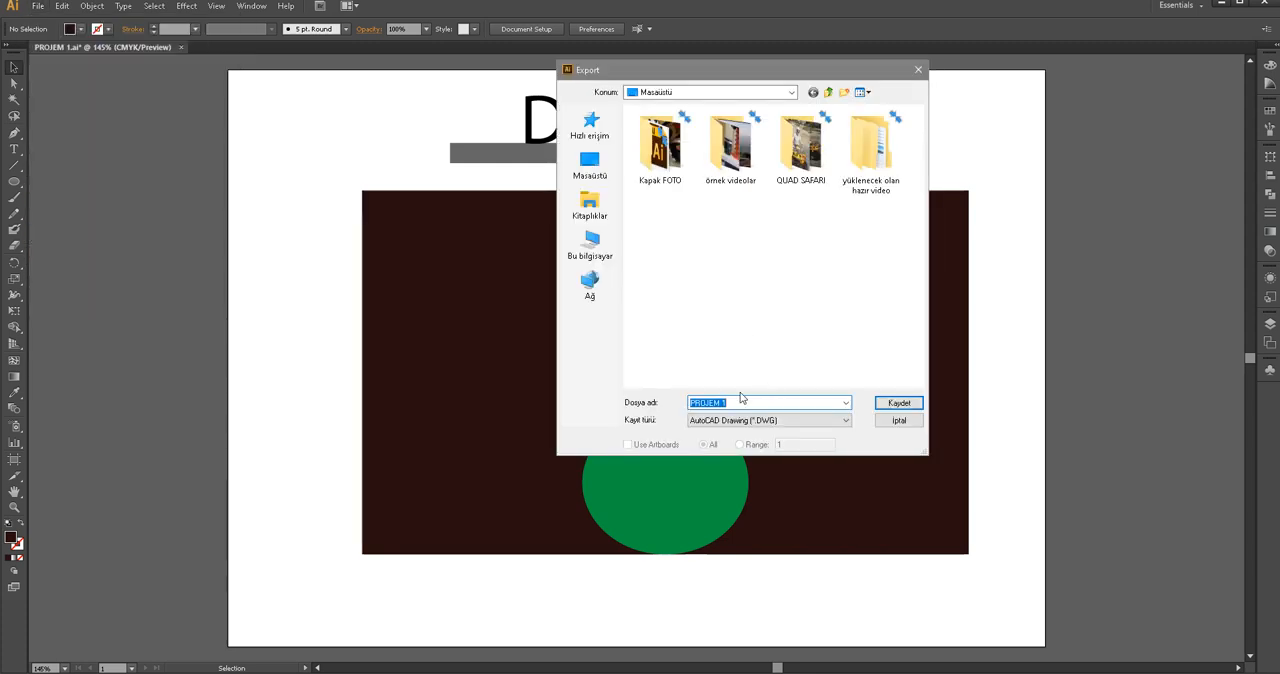
left_click(587, 167)
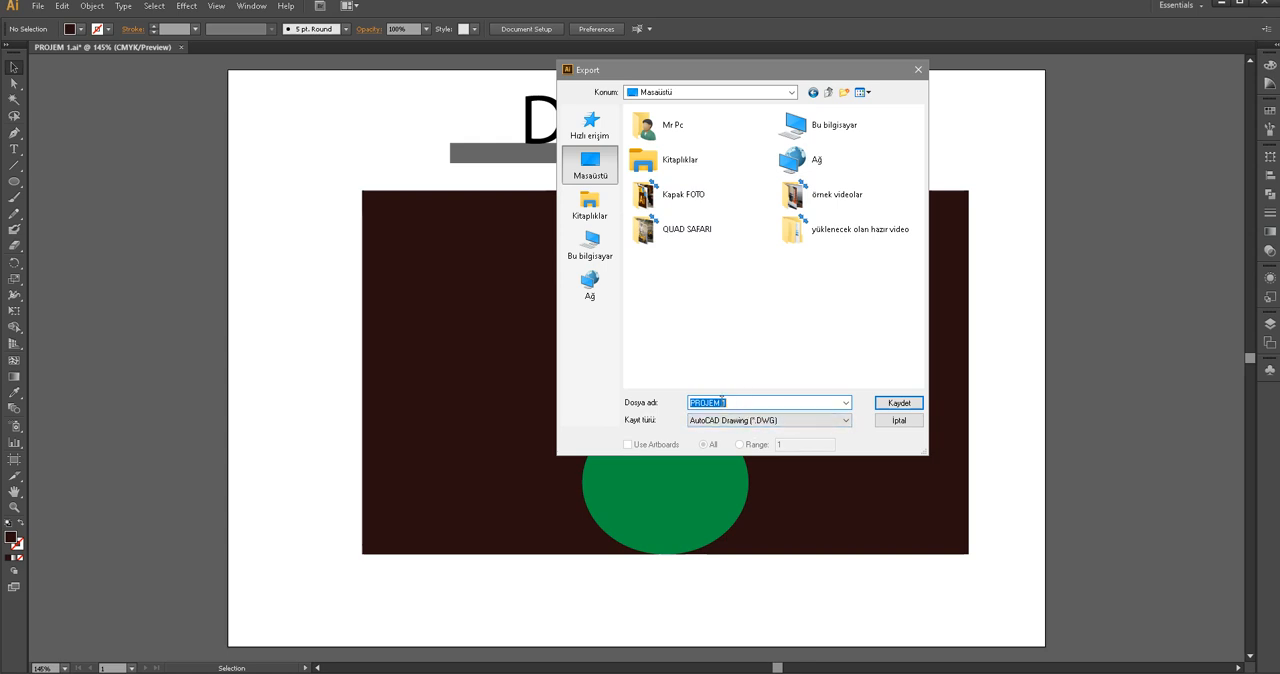
left_click(751, 419)
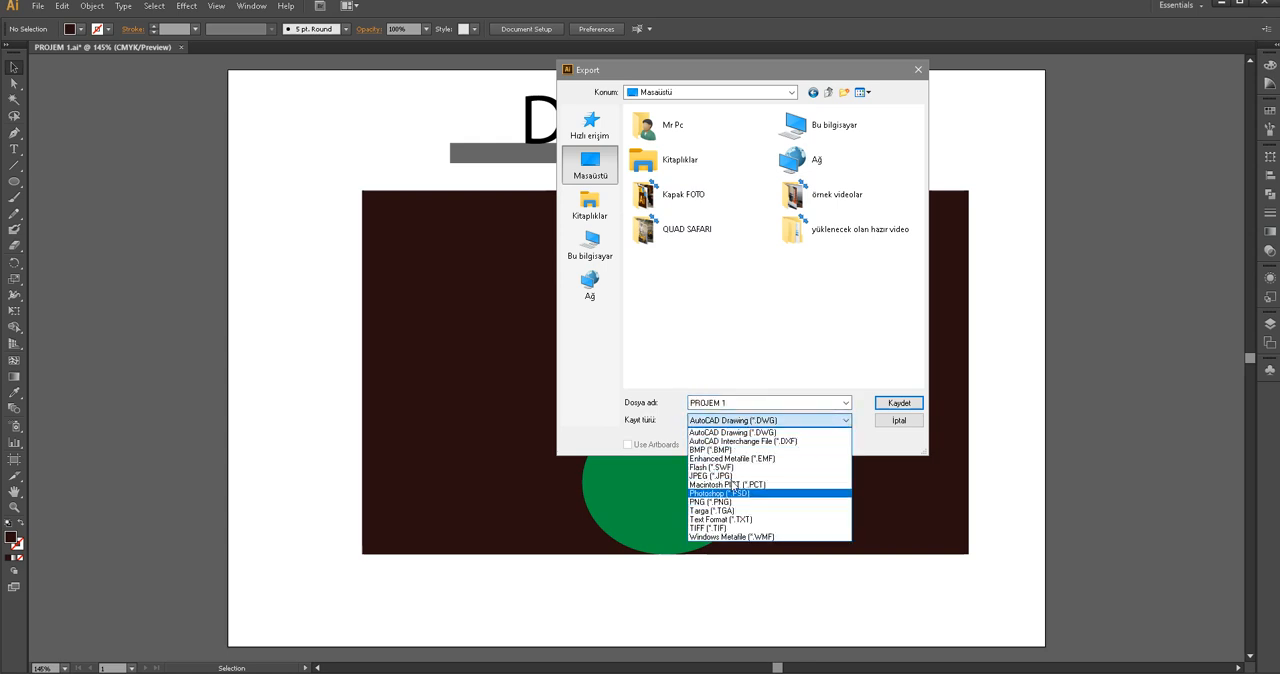
left_click(740, 476)
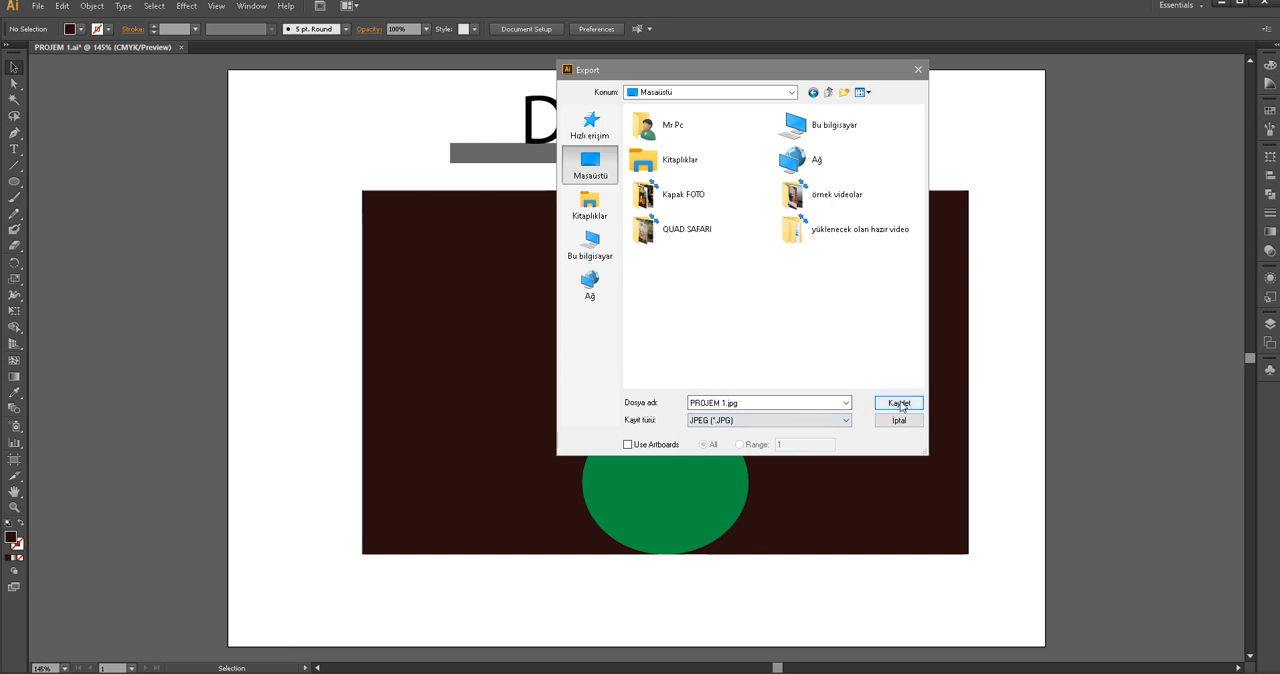
left_click(899, 402)
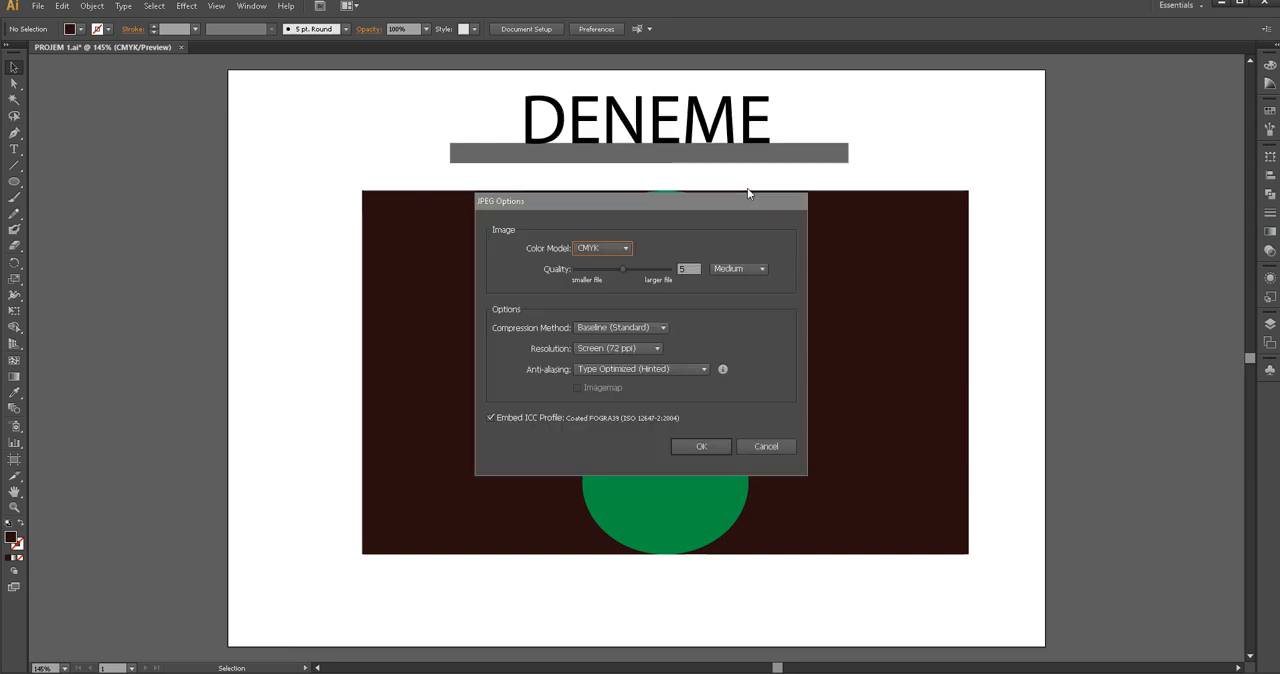
left_click(709, 448)
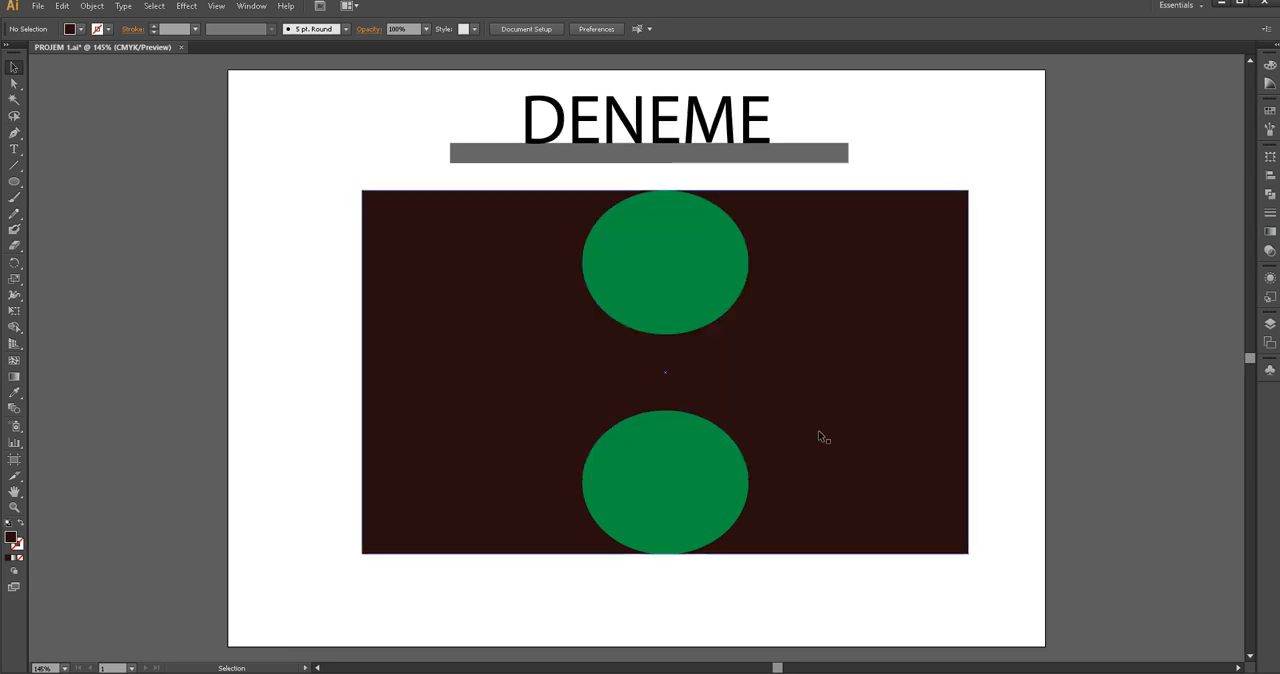
Switch to the desktop, view the exported PROJEM 1 JPEG in the photo viewer, and inspect its file properties
key("super+d")
double_click(18, 172)
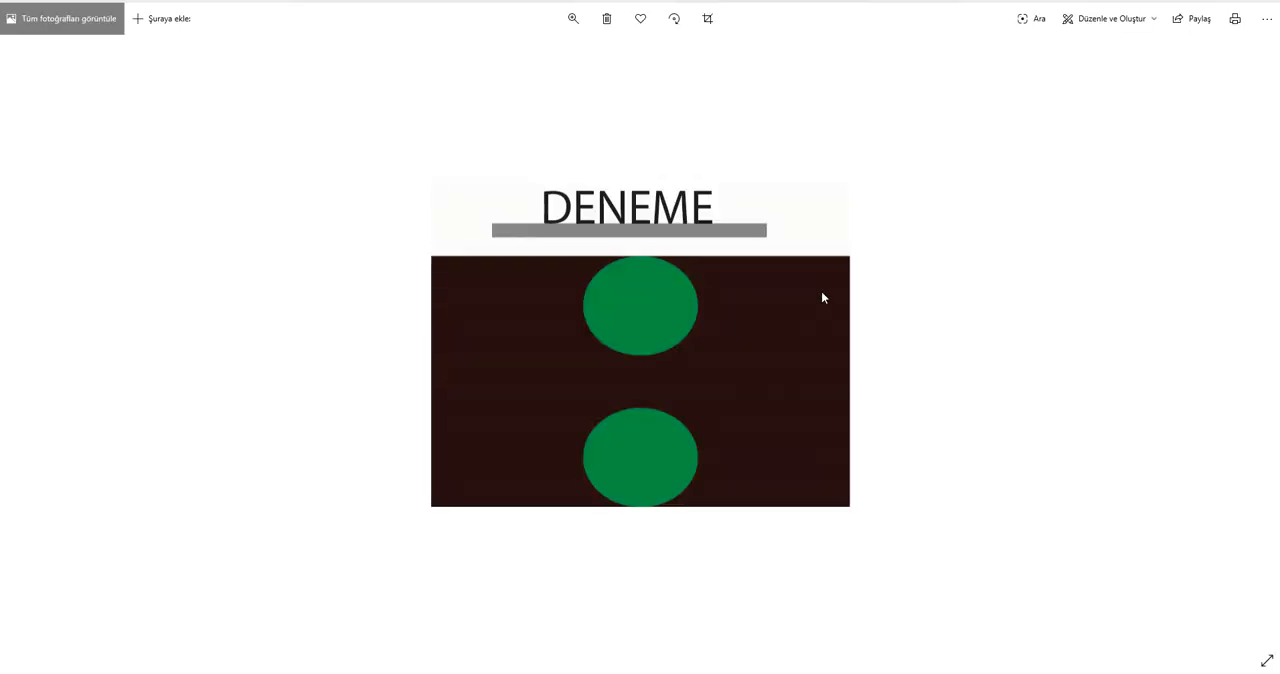
key("alt+F4")
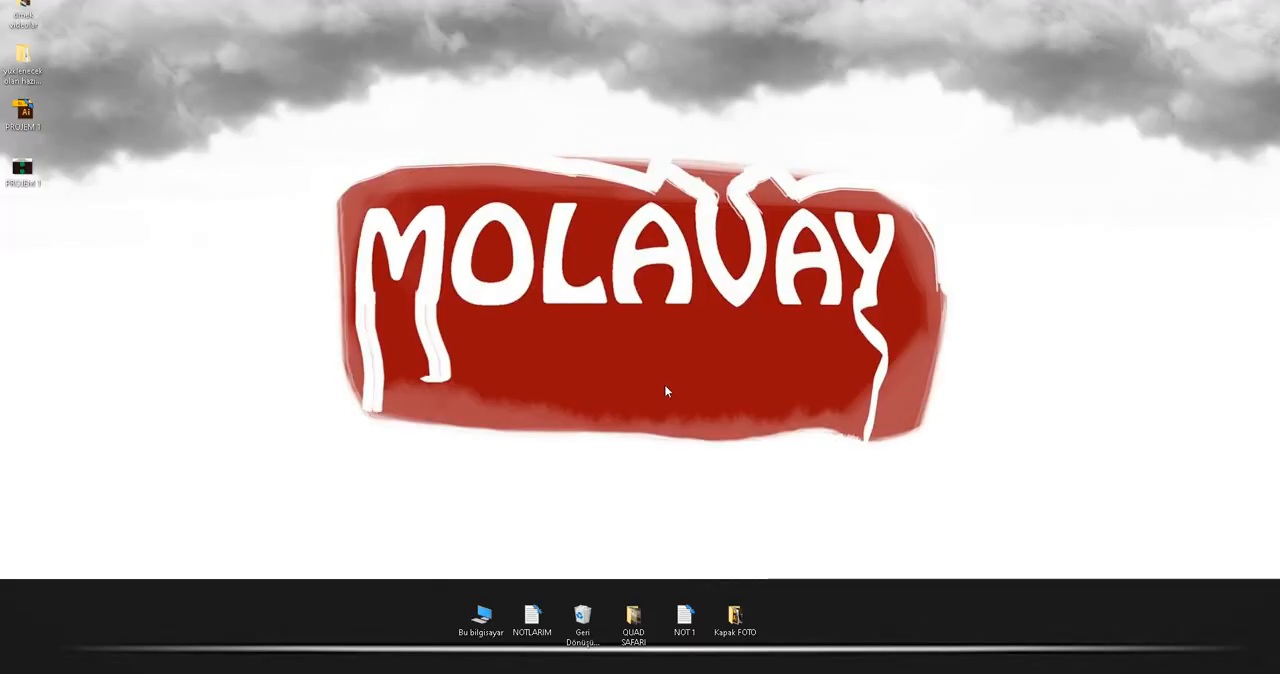
right_click(19, 172)
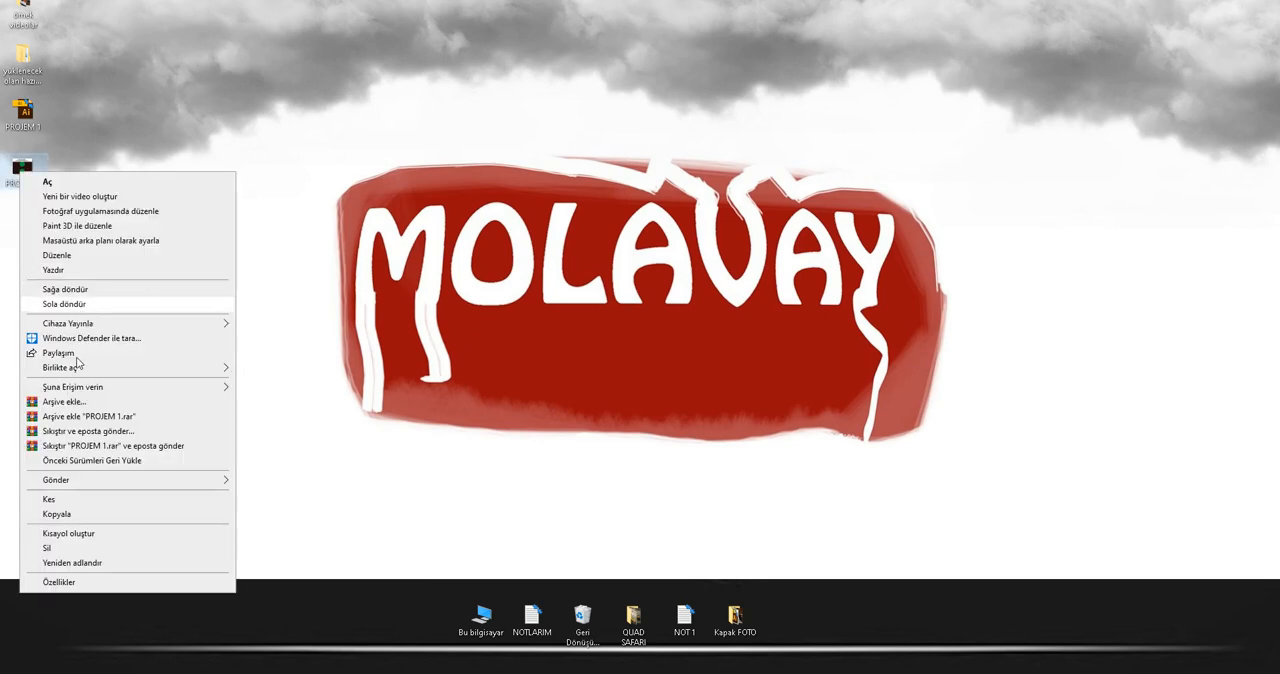
left_click(84, 582)
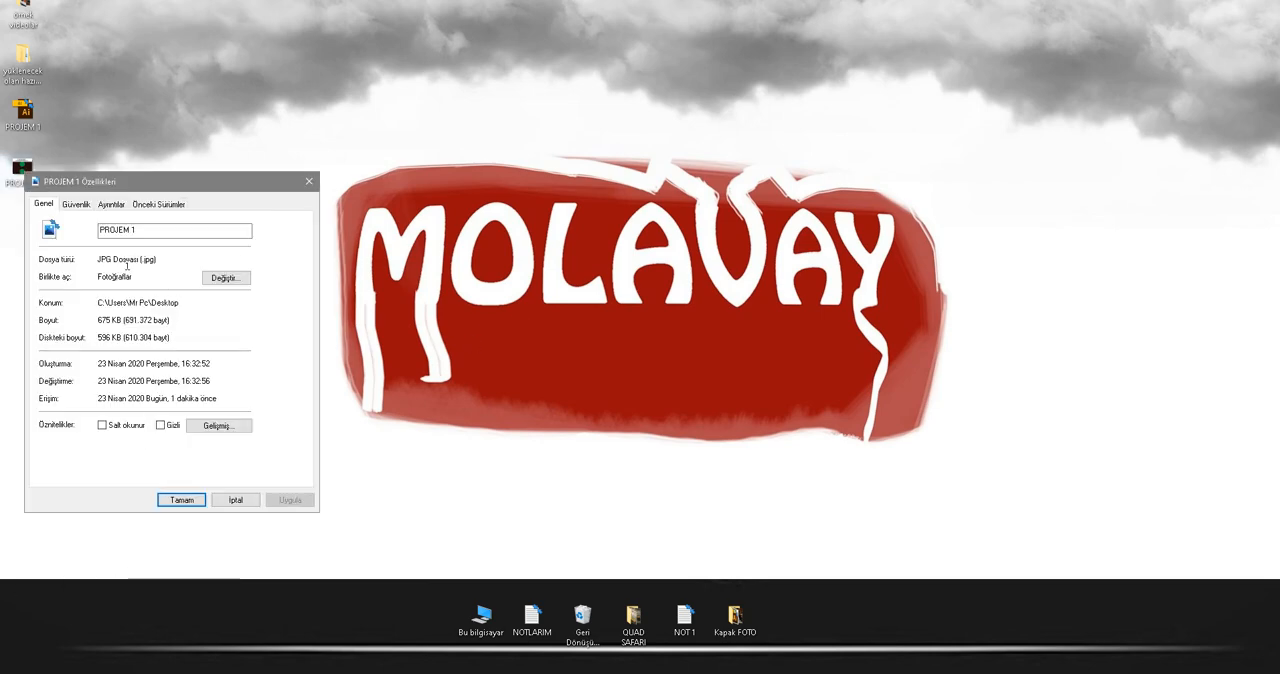
left_click(309, 181)
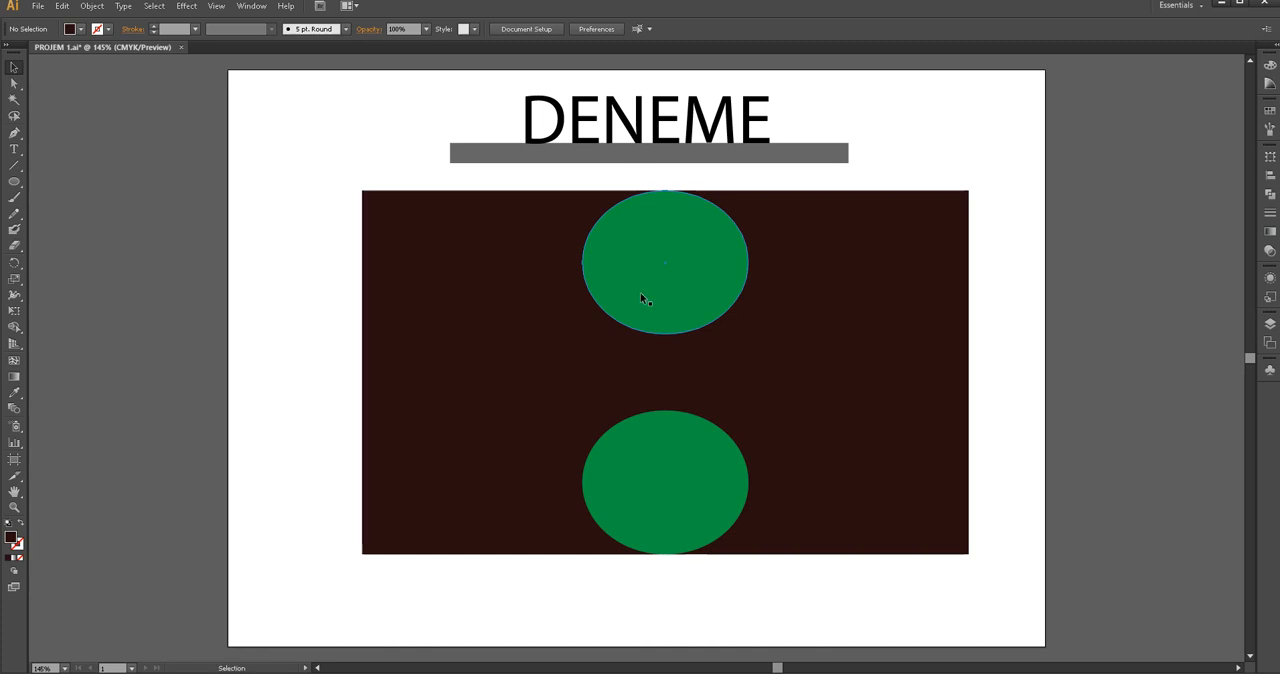
Save the Illustrator design to the desktop as the Adobe PDF file PROJEM 1.pdf using the [Illustrator Default] preset
left_click(37, 6)
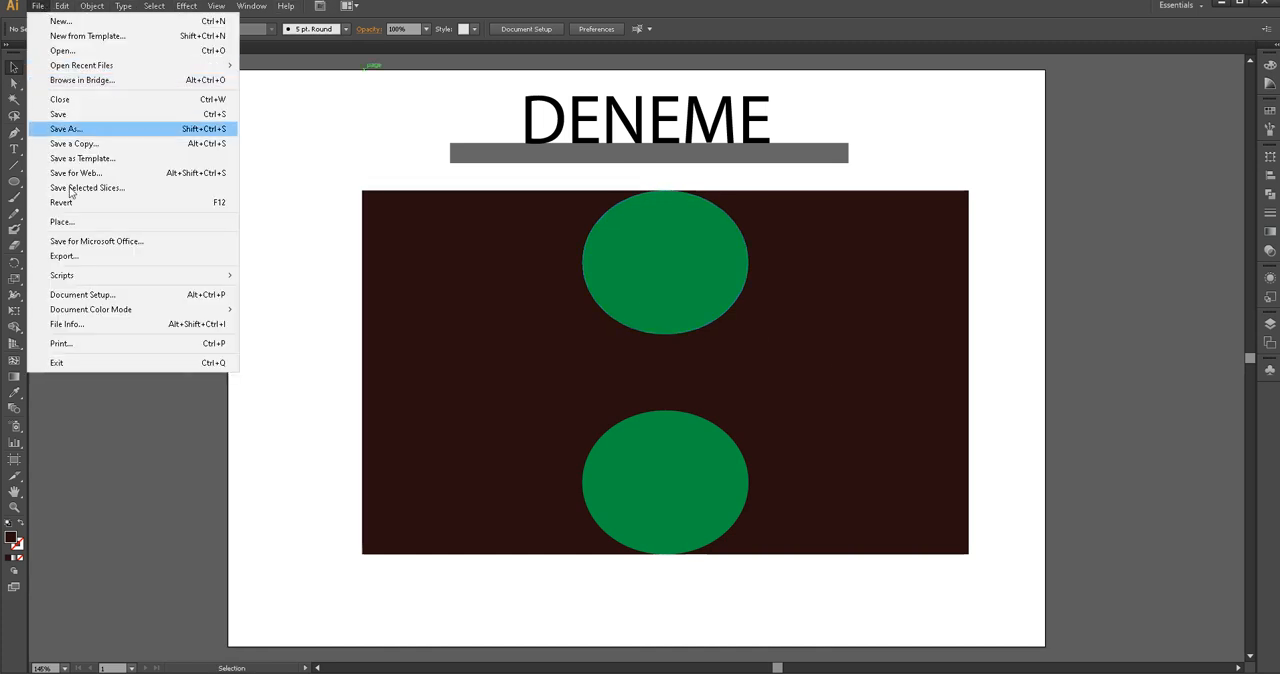
left_click(87, 137)
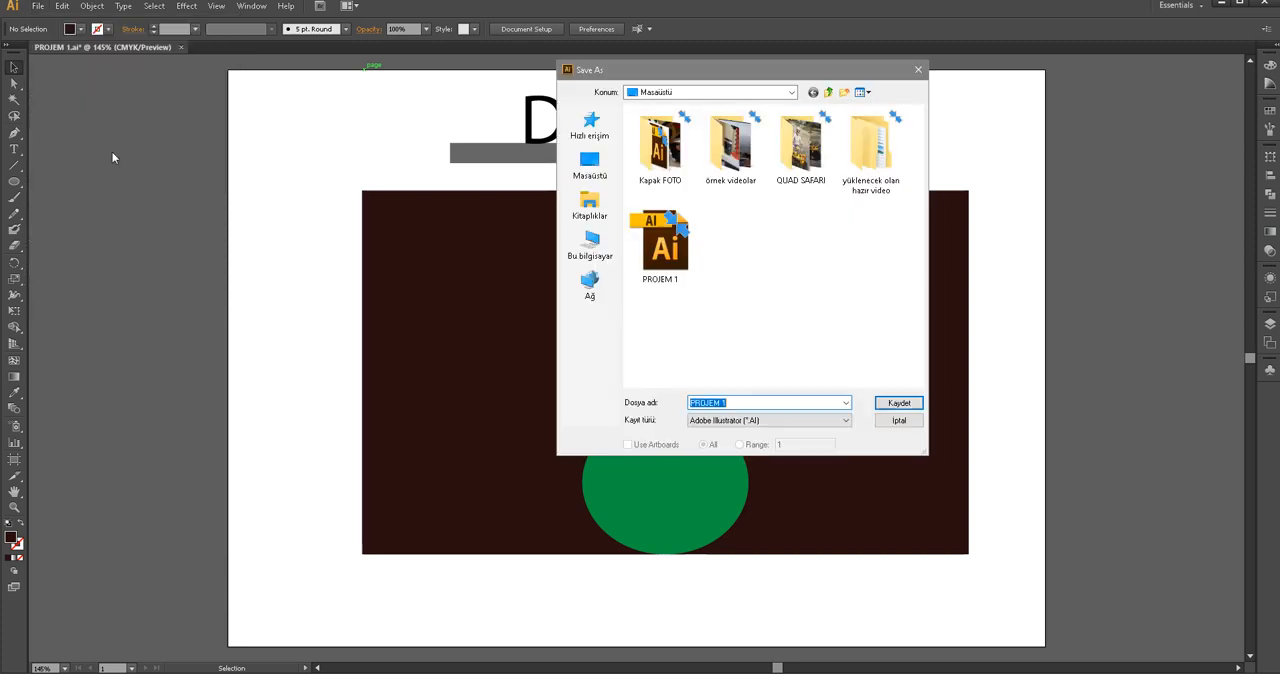
left_click(748, 421)
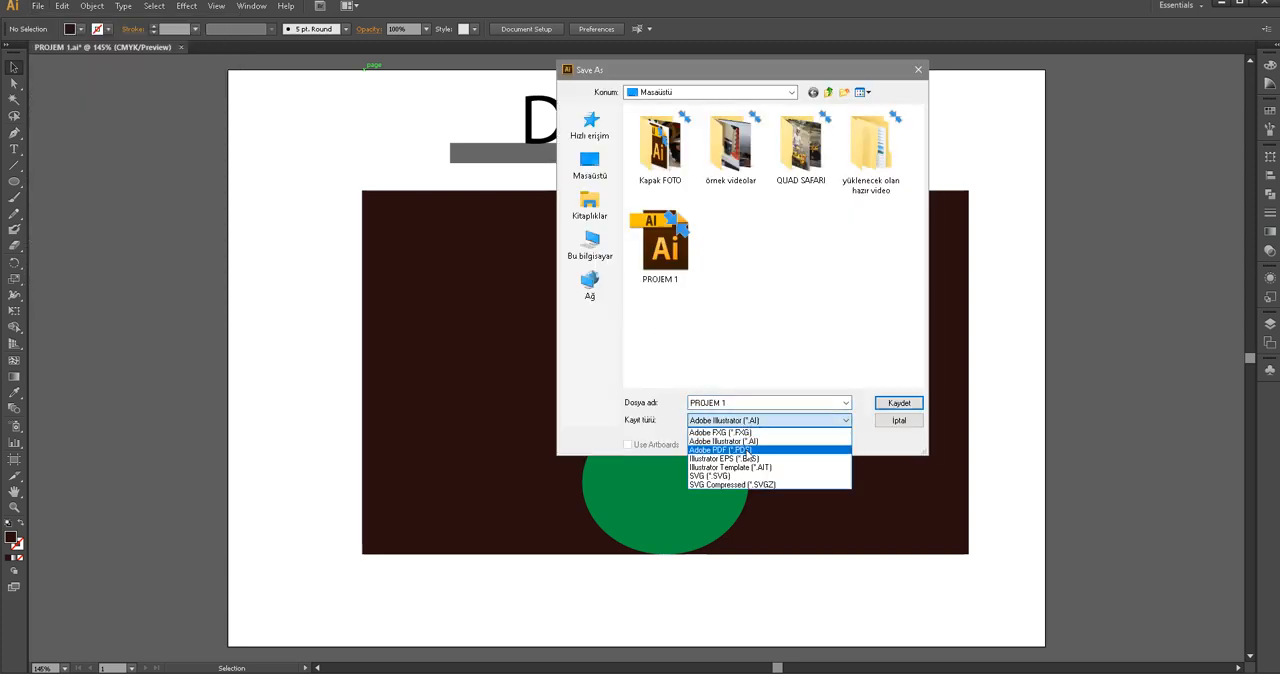
left_click(750, 451)
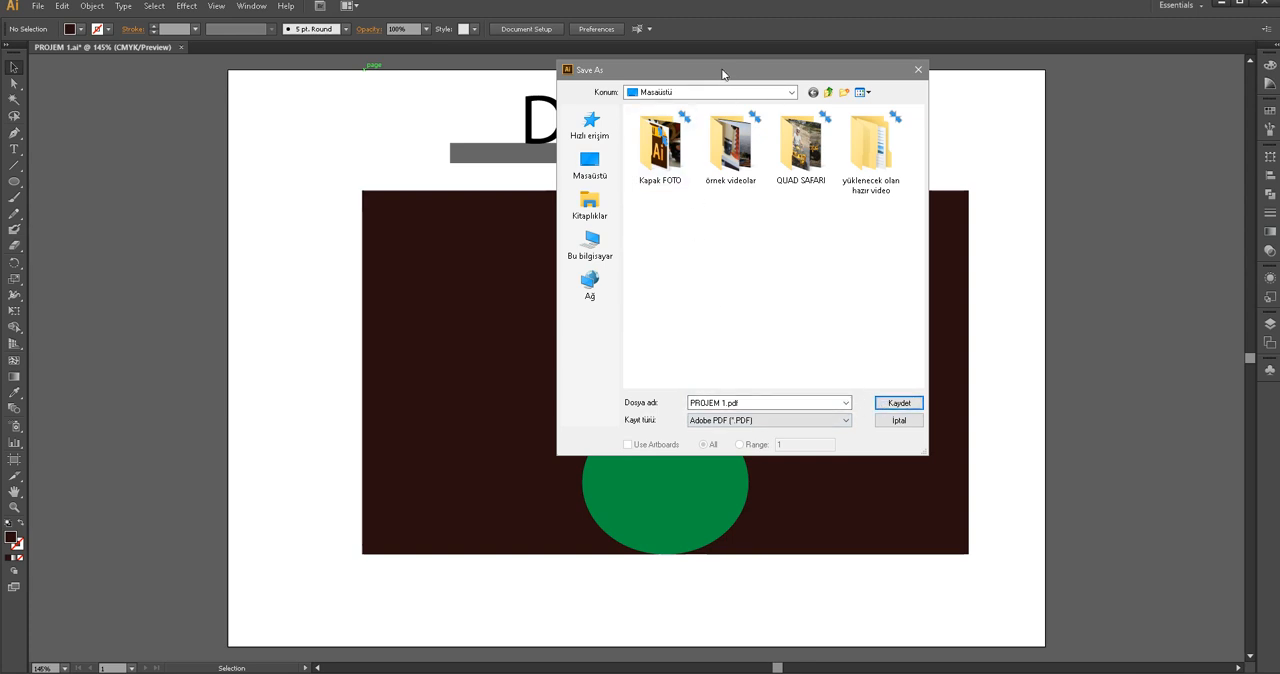
left_click_drag(727, 75, 590, 138)
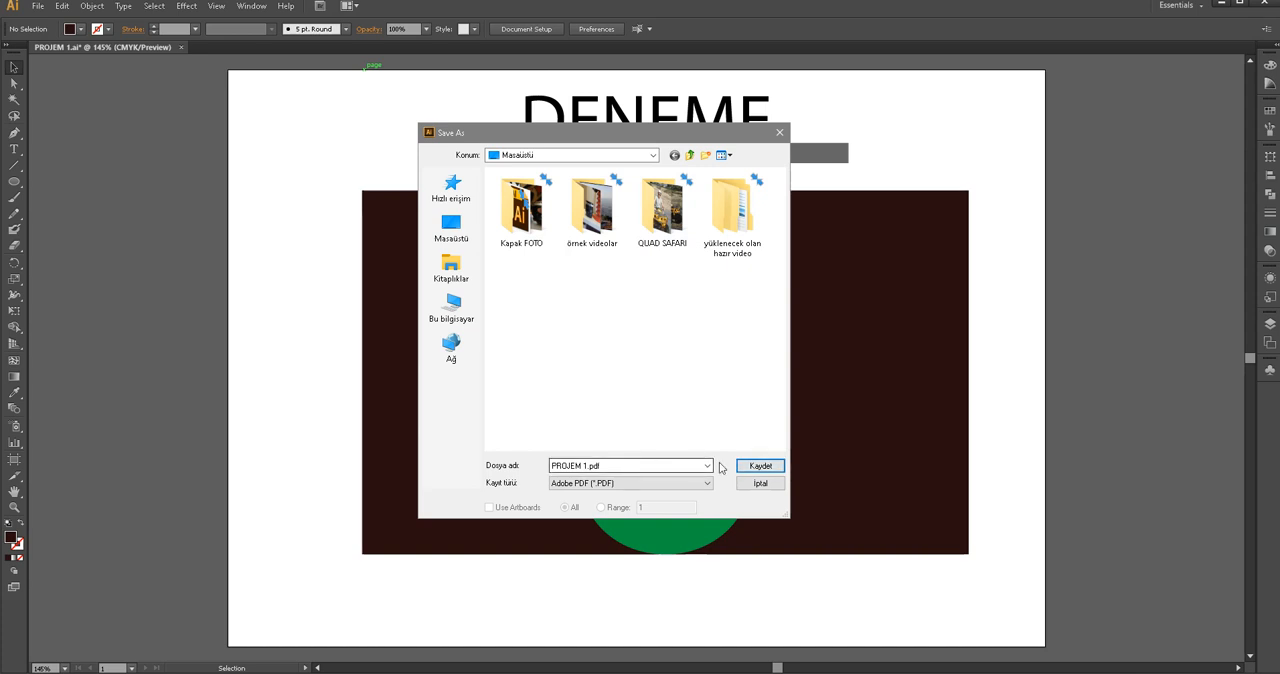
left_click(760, 467)
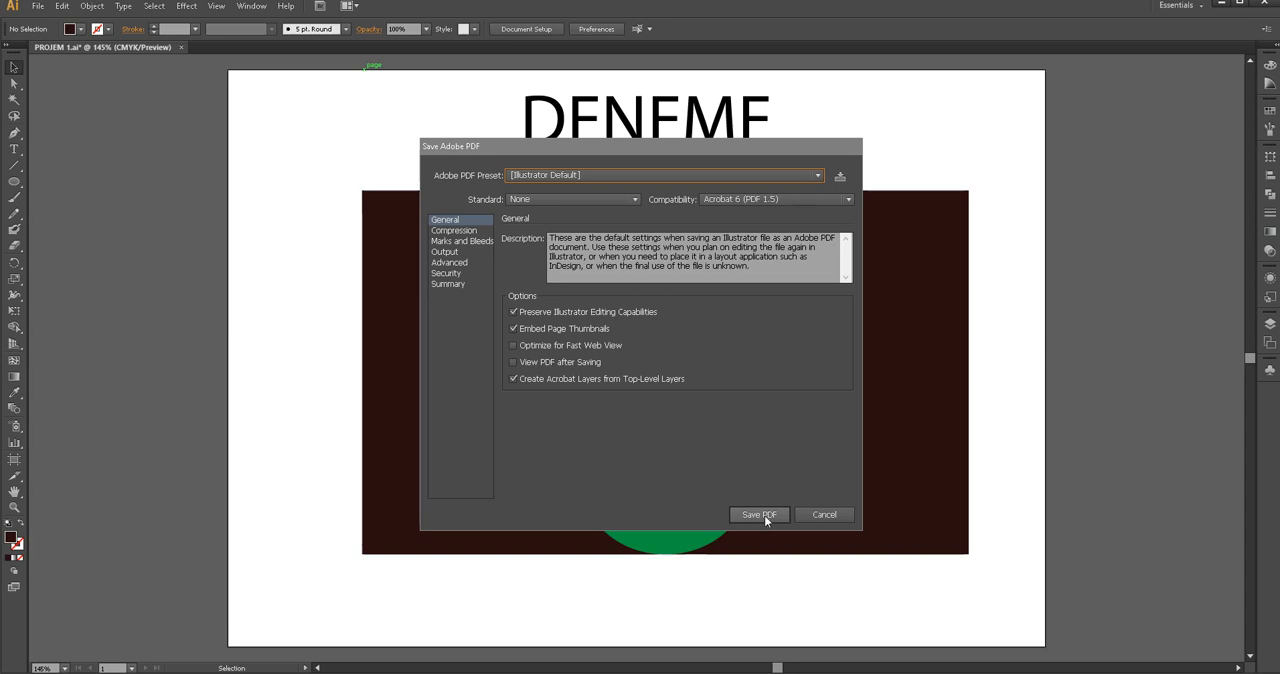
left_click(759, 514)
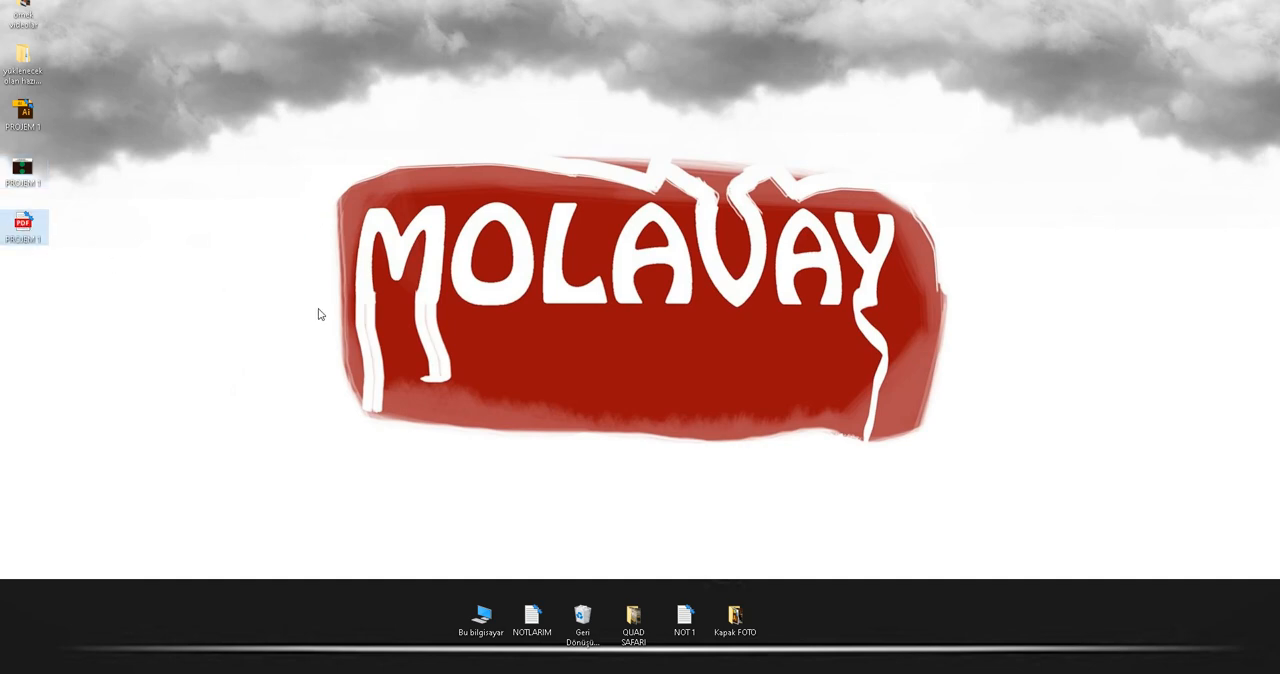
Open PROJEM 1.pdf from the desktop in Microsoft Edge, view it in a maximized window, and close it
key("Return")
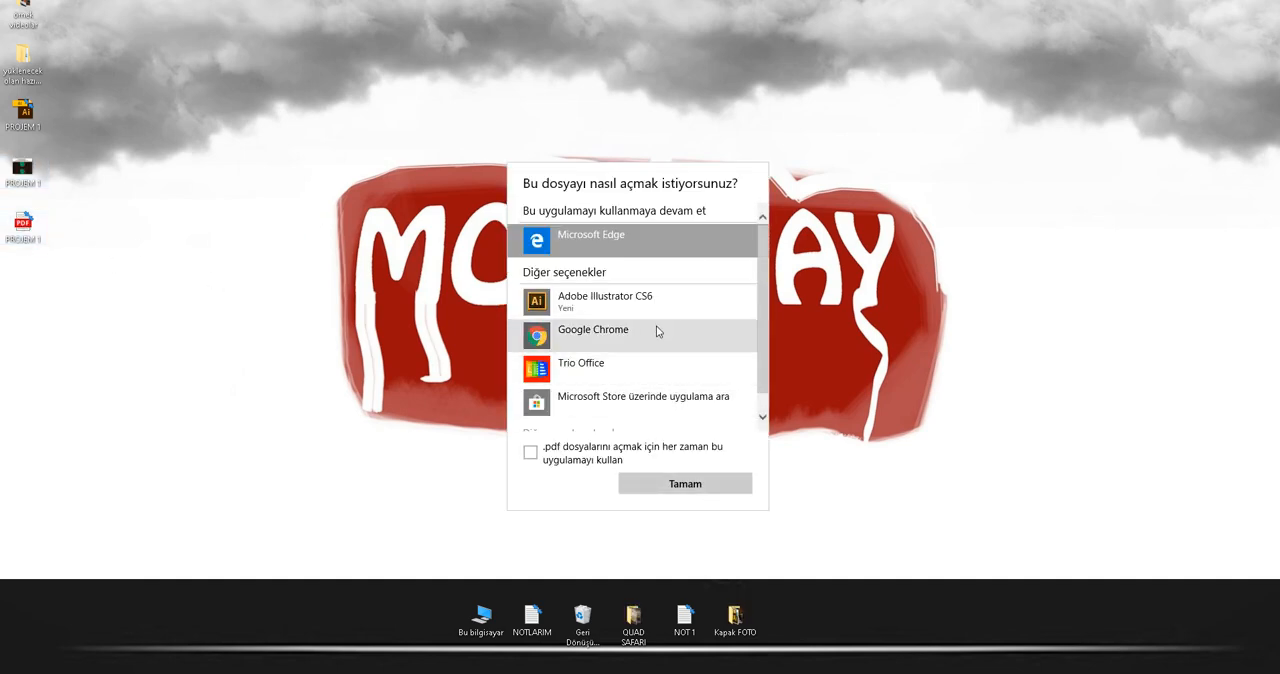
left_click(728, 488)
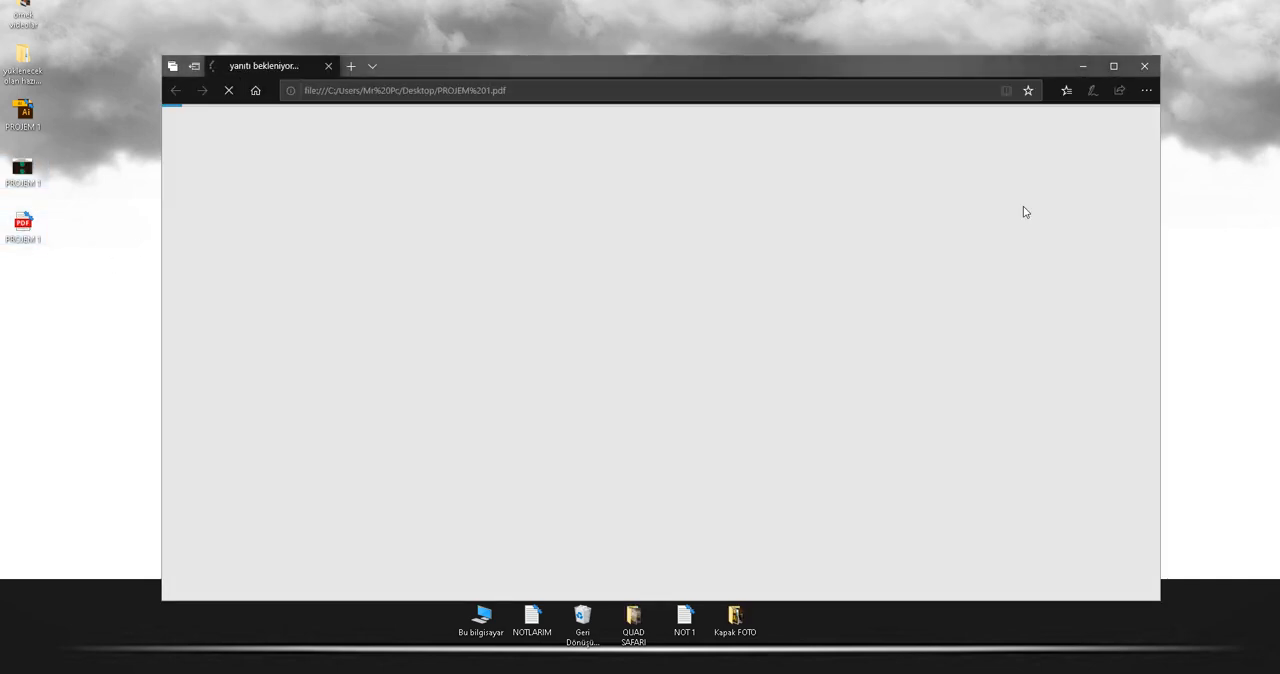
left_click(1113, 66)
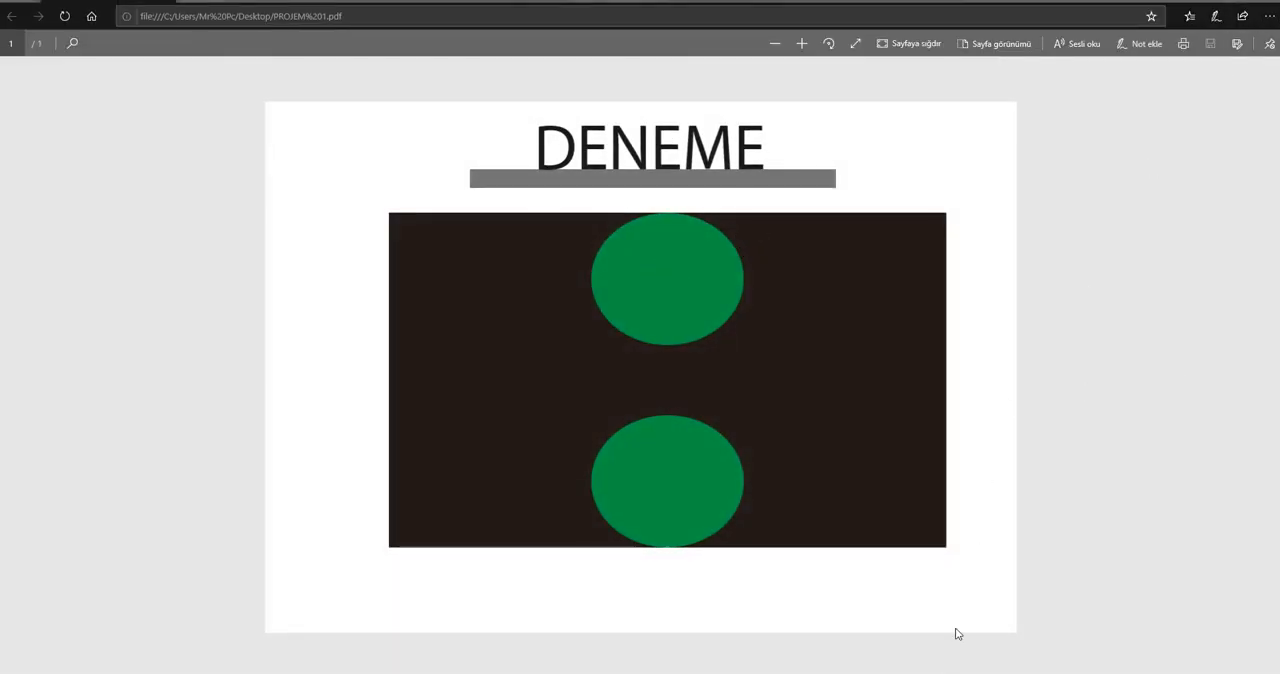
right_click(934, 672)
left_click(943, 662)
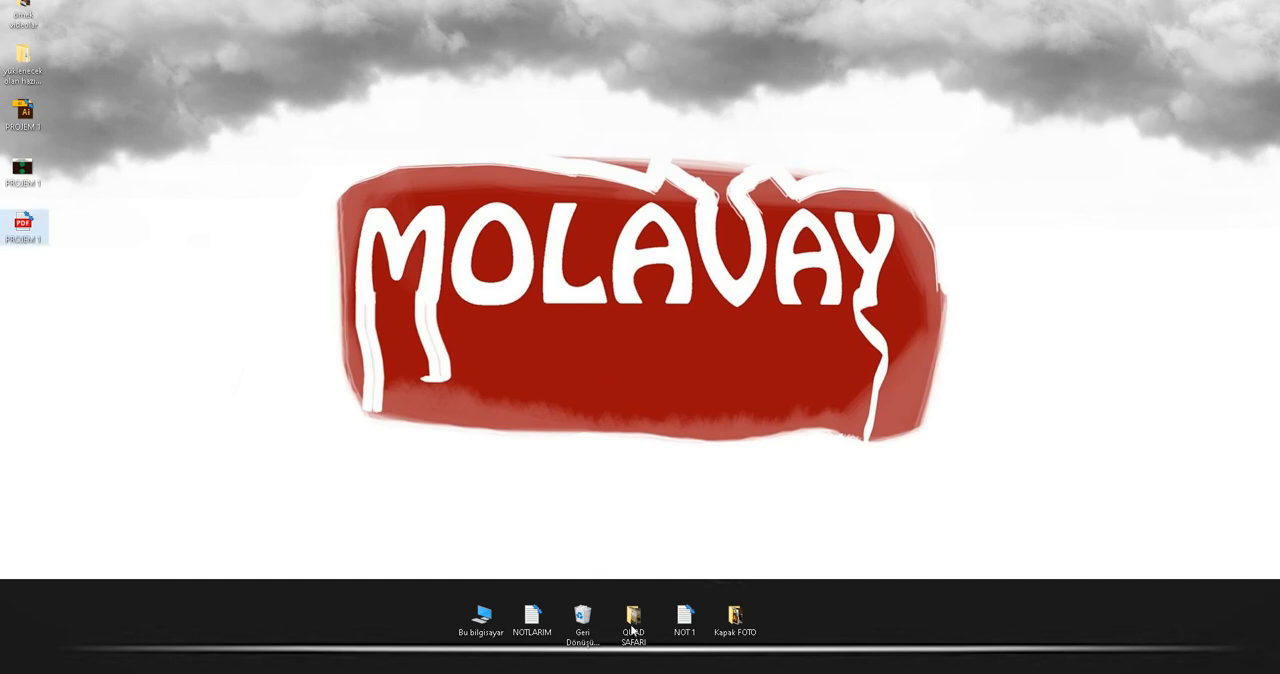